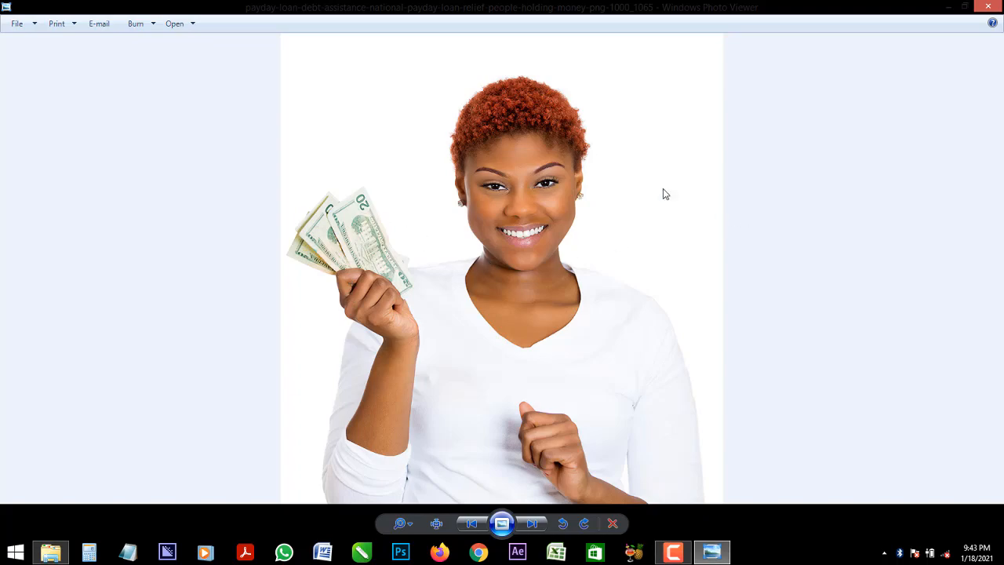
# Examine the woman's hair edges in the photo viewer, close the image and switch to Photoshop
pyautogui.scroll(4, 534, 84)
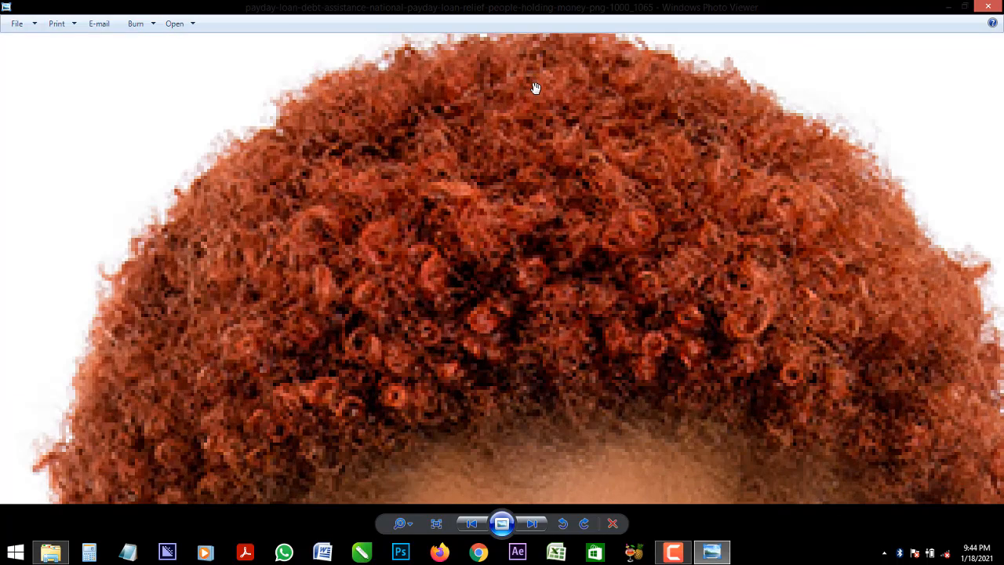
pyautogui.scroll(-2, 529, 101)
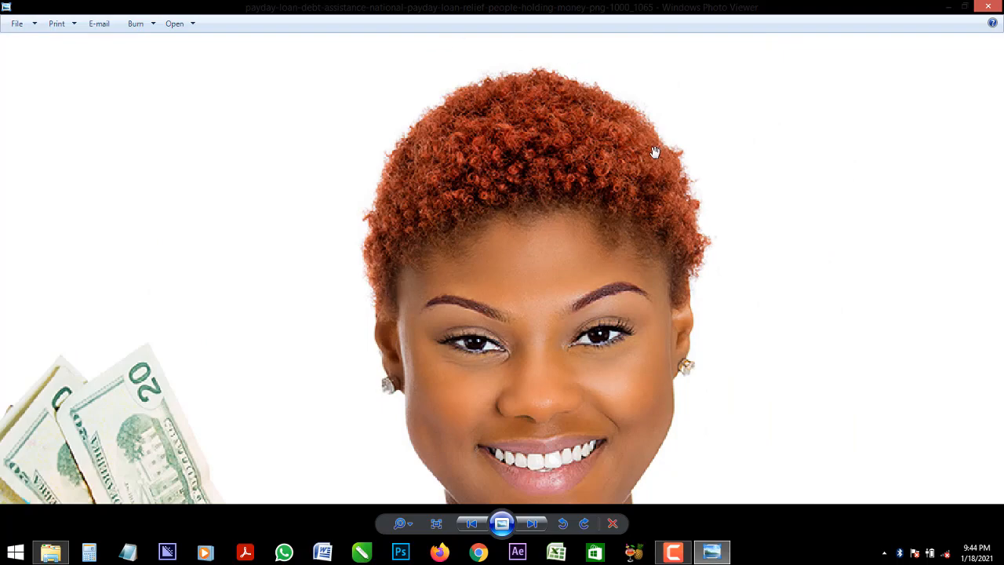
pyautogui.scroll(-3, 657, 153)
pyautogui.click(987, 7)
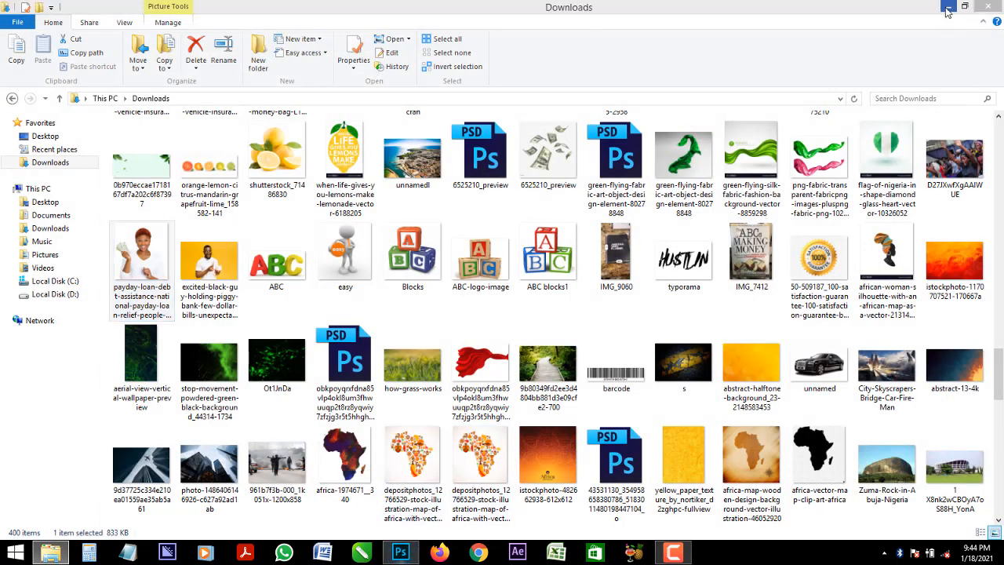
pyautogui.click(948, 7)
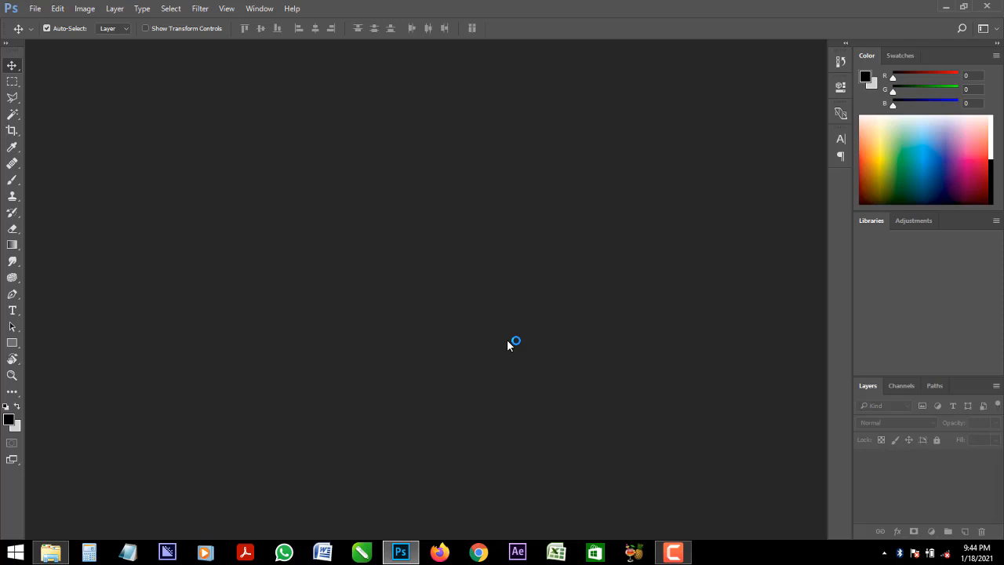
pyautogui.click(35, 10)
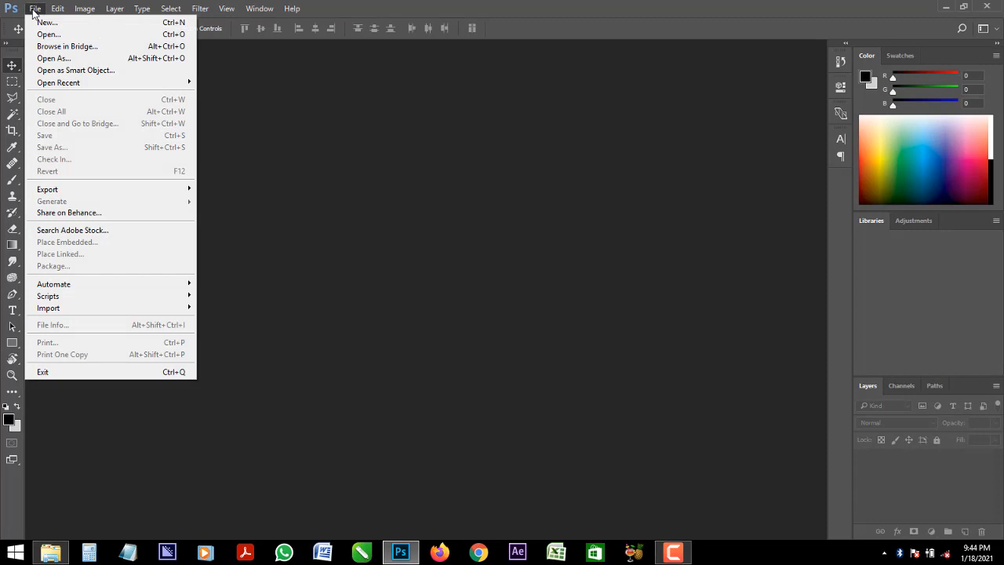
pyautogui.click(51, 45)
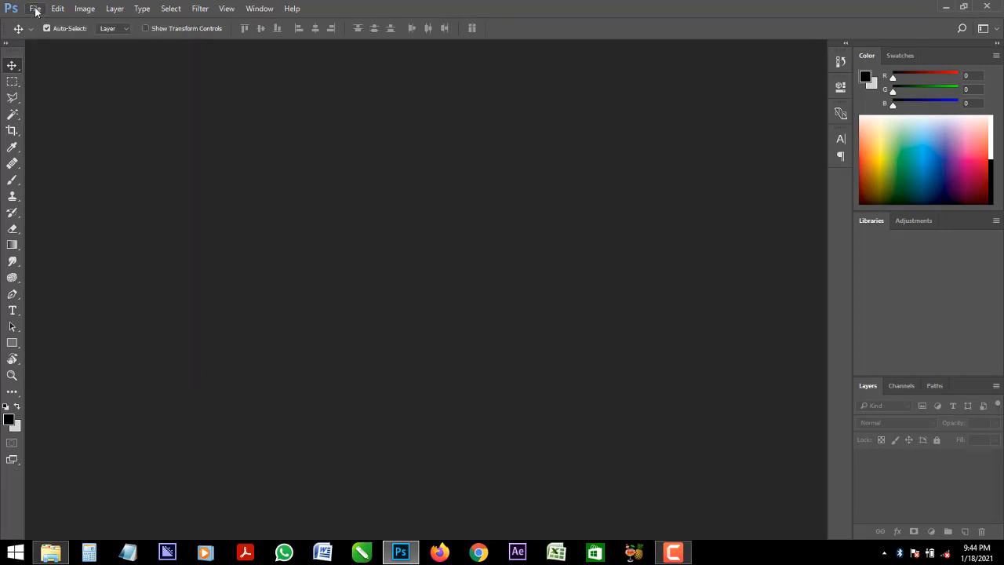
pyautogui.click(35, 9)
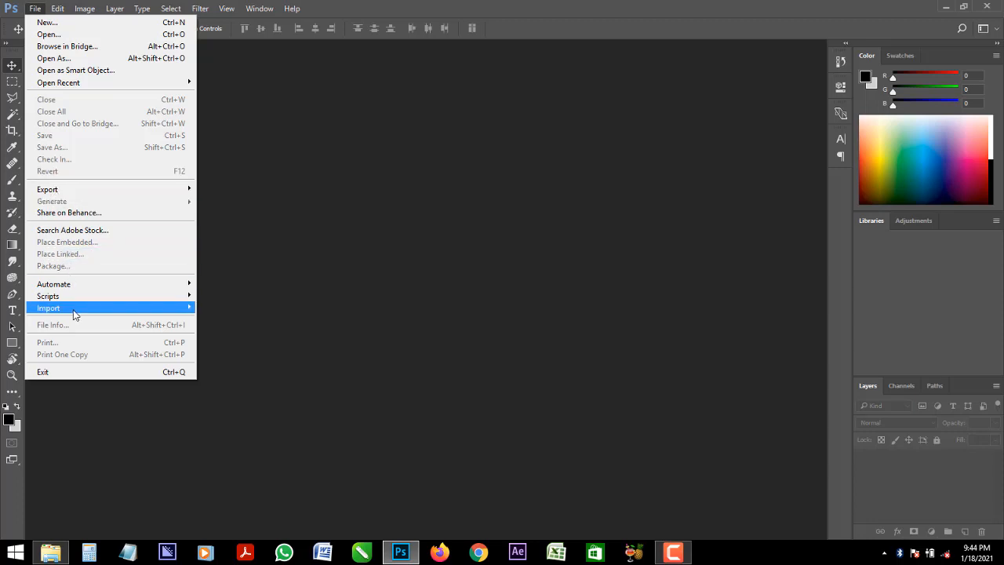
pyautogui.moveTo(75, 312)
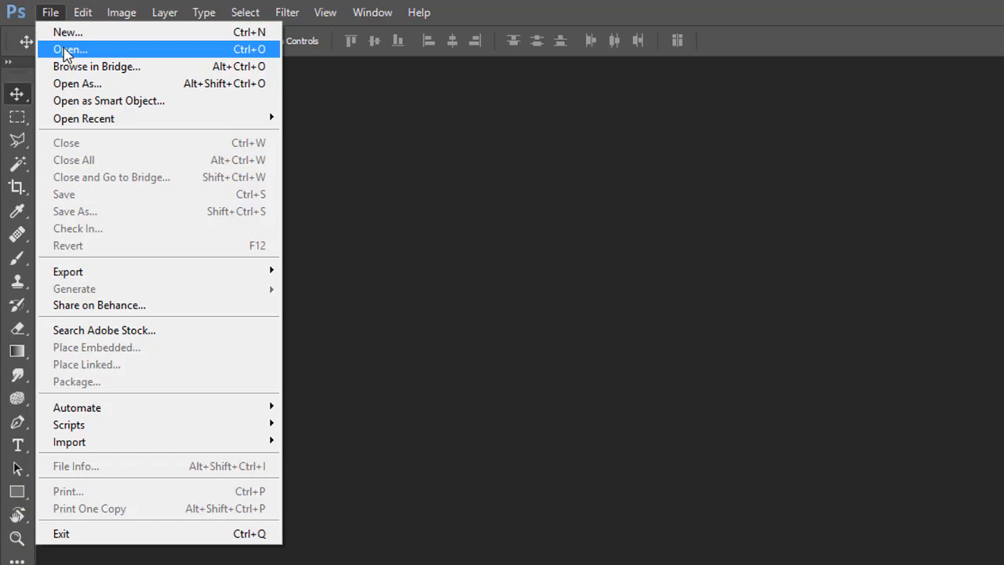
pyautogui.click(66, 51)
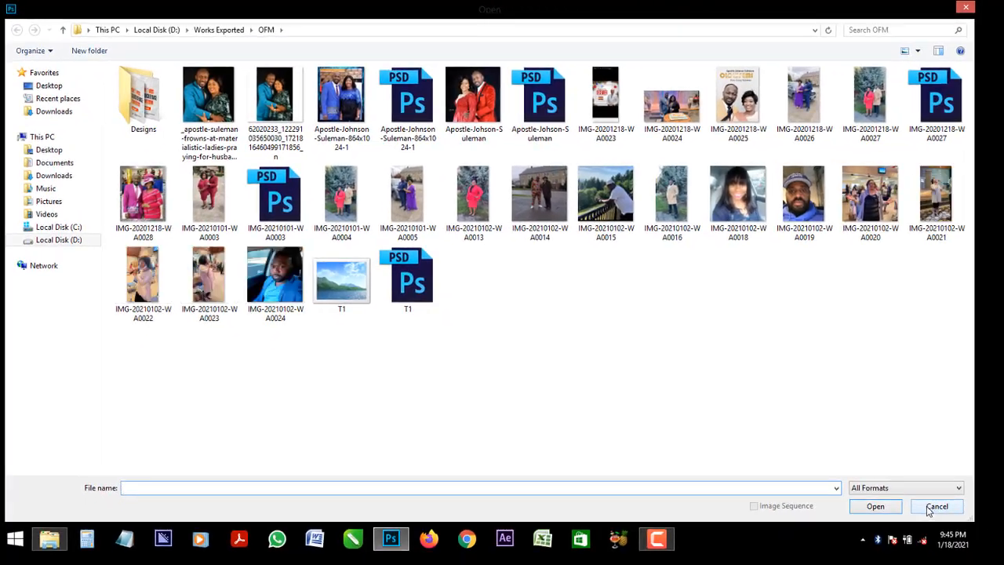
pyautogui.click(932, 507)
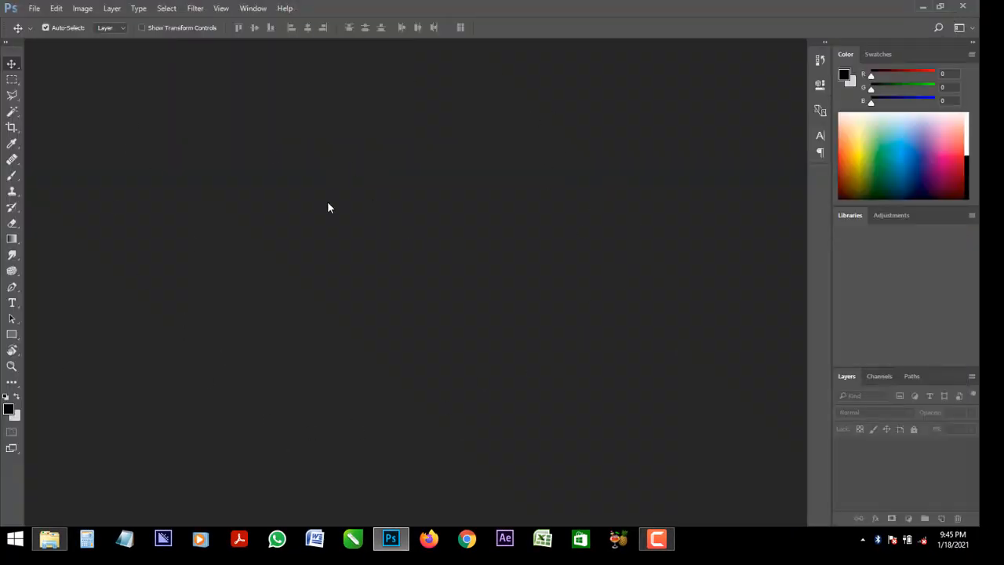
# Preview payday-loan-debt-assistance-national-payday-loan-relief-people-holding-money-png-1000_1065 in the Downloads folder and open it for editing
pyautogui.hotkey('ctrl', 'o')
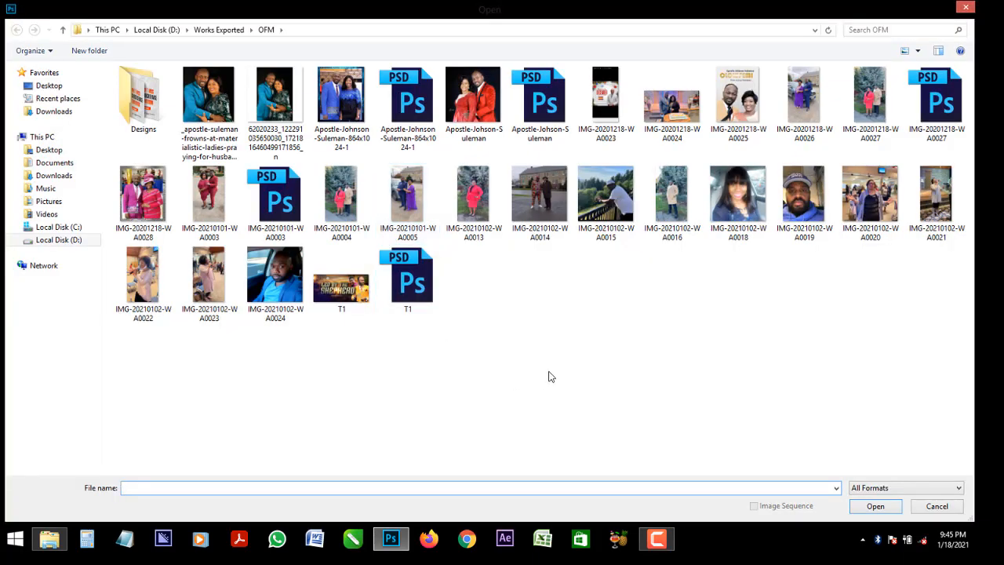
pyautogui.click(48, 116)
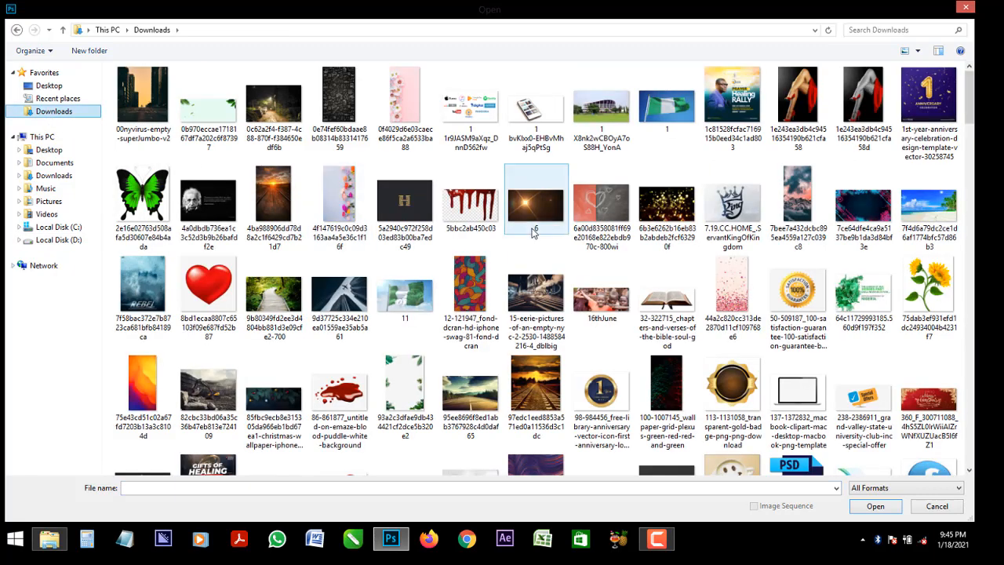
pyautogui.moveTo(973, 119); pyautogui.dragTo(958, 391)
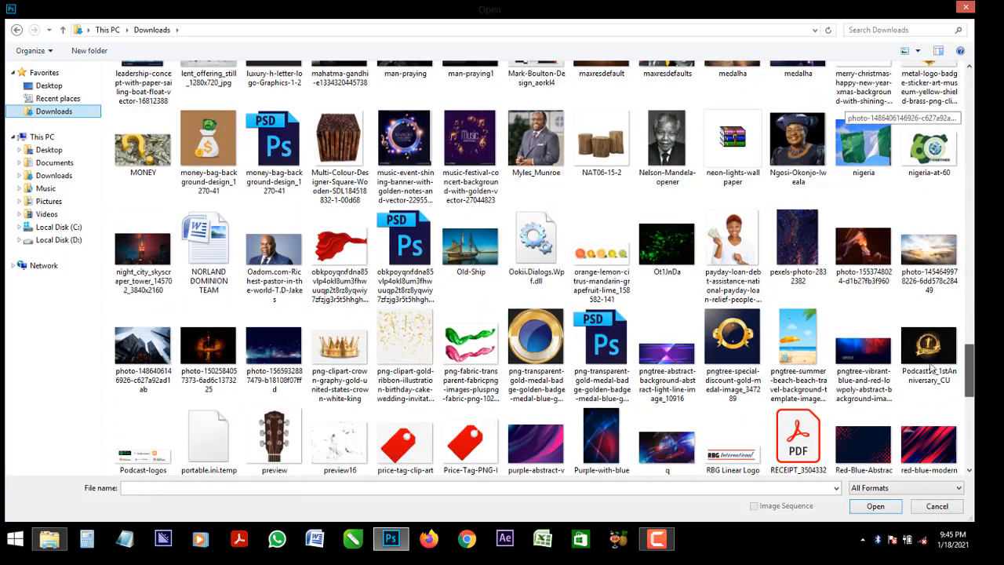
pyautogui.click(716, 232)
pyautogui.rightClick(717, 232)
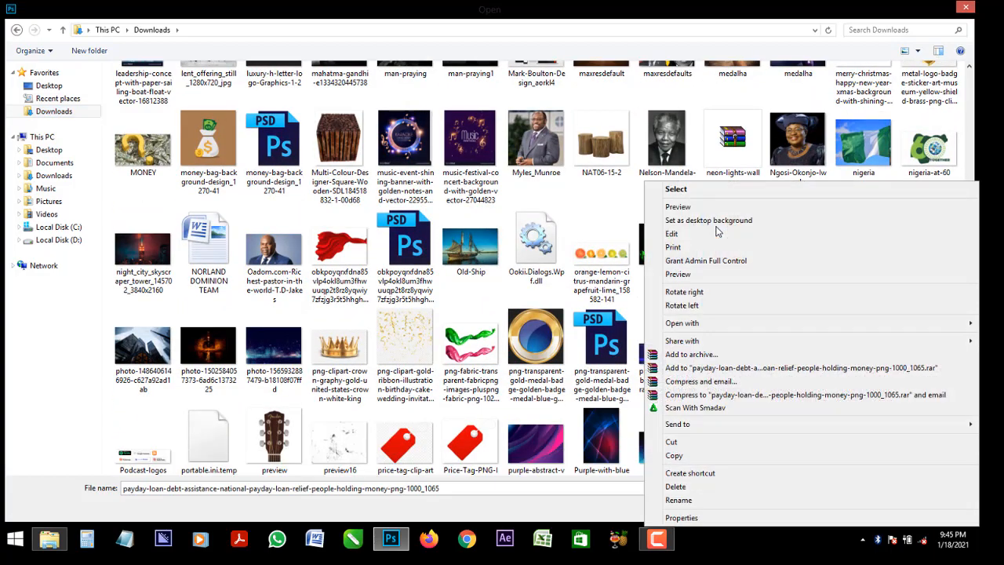
pyautogui.click(678, 207)
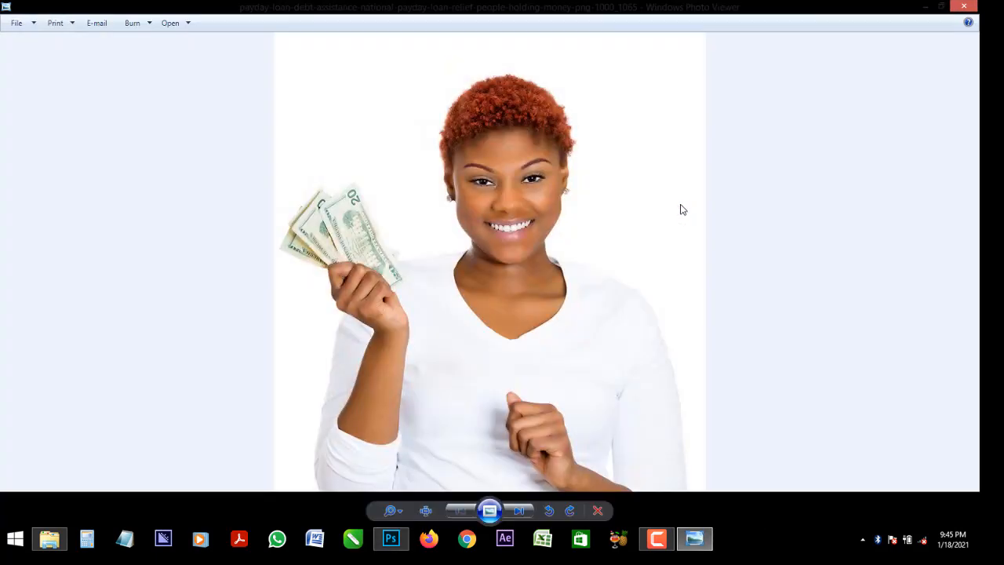
pyautogui.scroll(2, 552, 185)
pyautogui.scroll(-2, 552, 185)
pyautogui.click(964, 6)
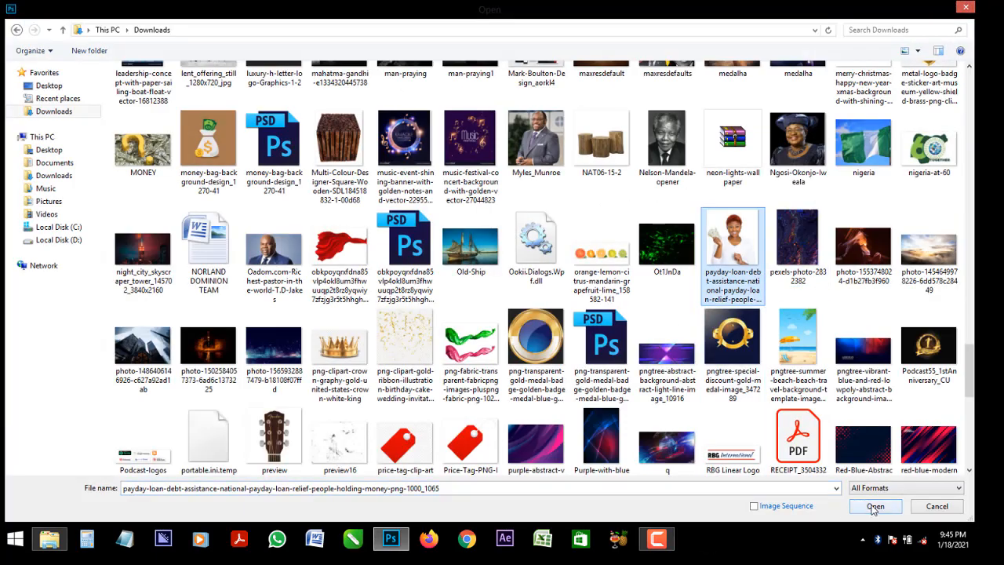
pyautogui.click(873, 506)
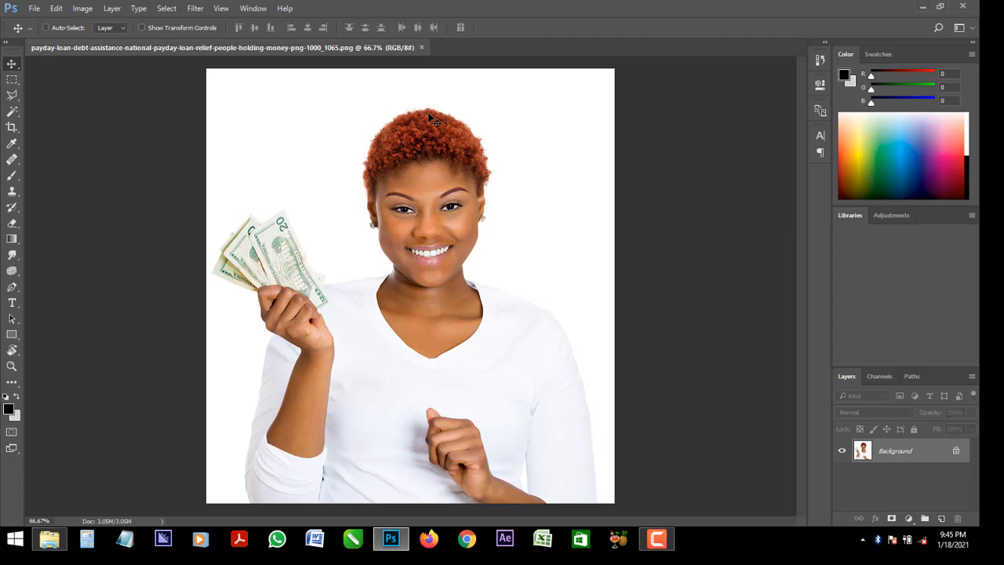
# Examine the woman's curly hair outline and the hand holding the money at several zoom levels
pyautogui.hotkey('ctrl', '+')
pyautogui.hotkey('ctrl', '+')
pyautogui.moveTo(802, 277); pyautogui.dragTo(800, 185)
pyautogui.hotkey('ctrl', '+')
pyautogui.hotkey('ctrl', '+')
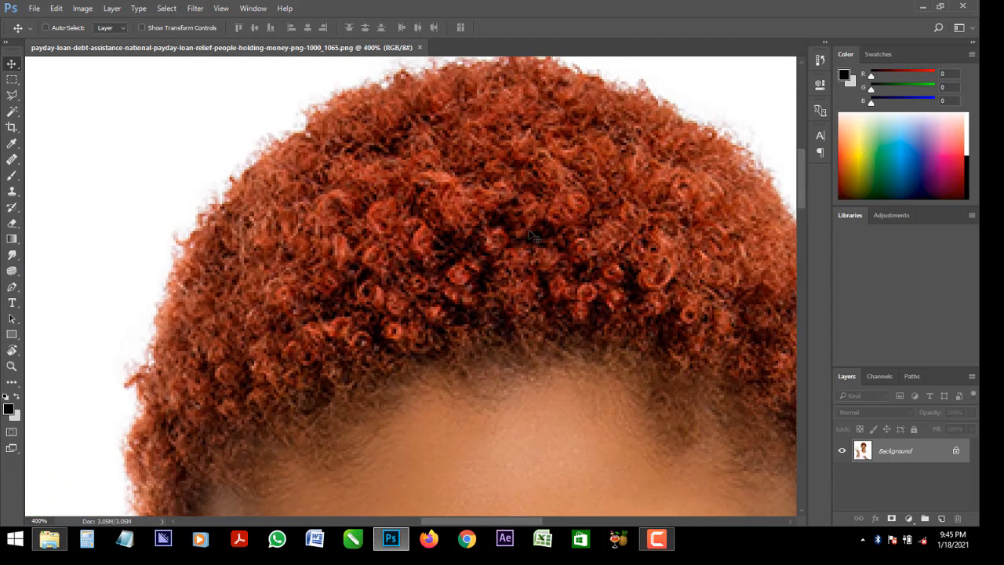
pyautogui.hotkey('ctrl', '-')
pyautogui.hotkey('ctrl', '-')
pyautogui.hotkey('ctrl', '-')
pyautogui.hotkey('ctrl', '-')
pyautogui.hotkey('ctrl', '-')
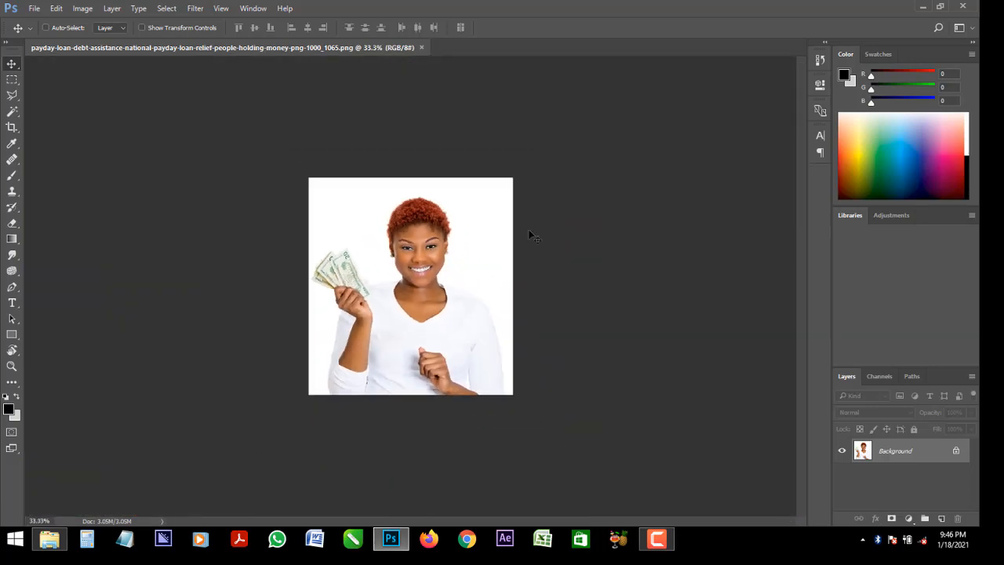
pyautogui.hotkey('ctrl', '+')
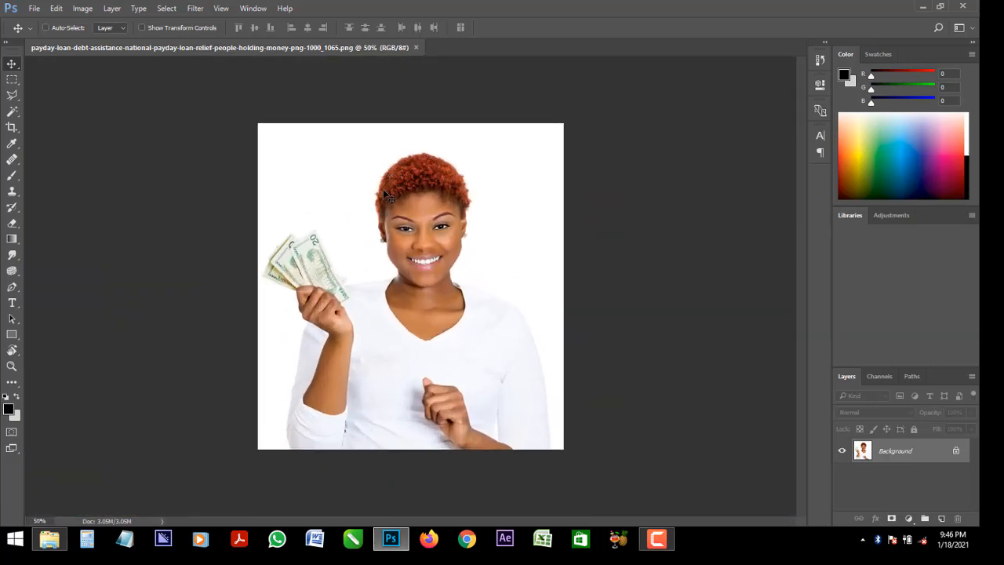
pyautogui.hotkey('ctrl', '+')
pyautogui.hotkey('ctrl', '+')
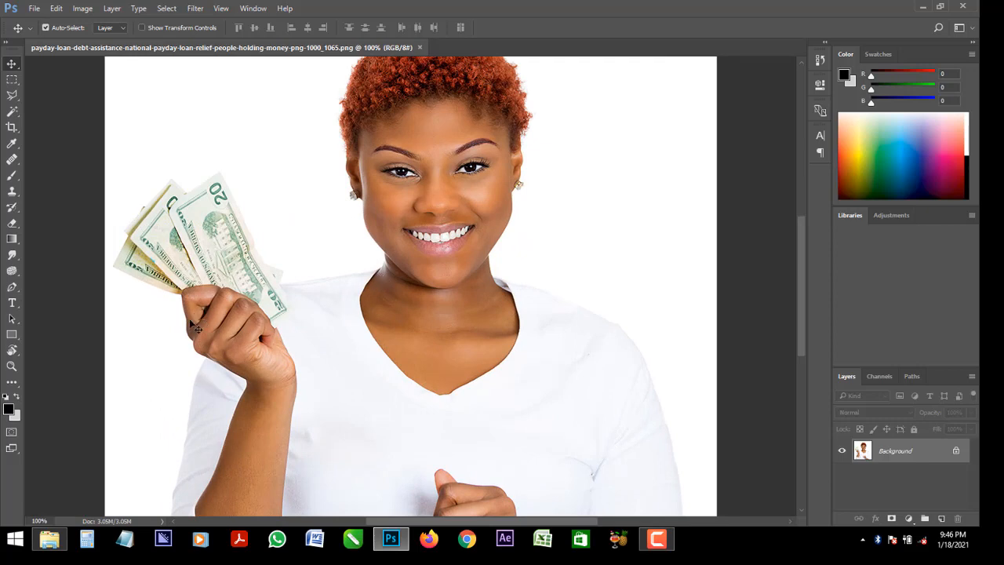
pyautogui.hotkey('ctrl', '-')
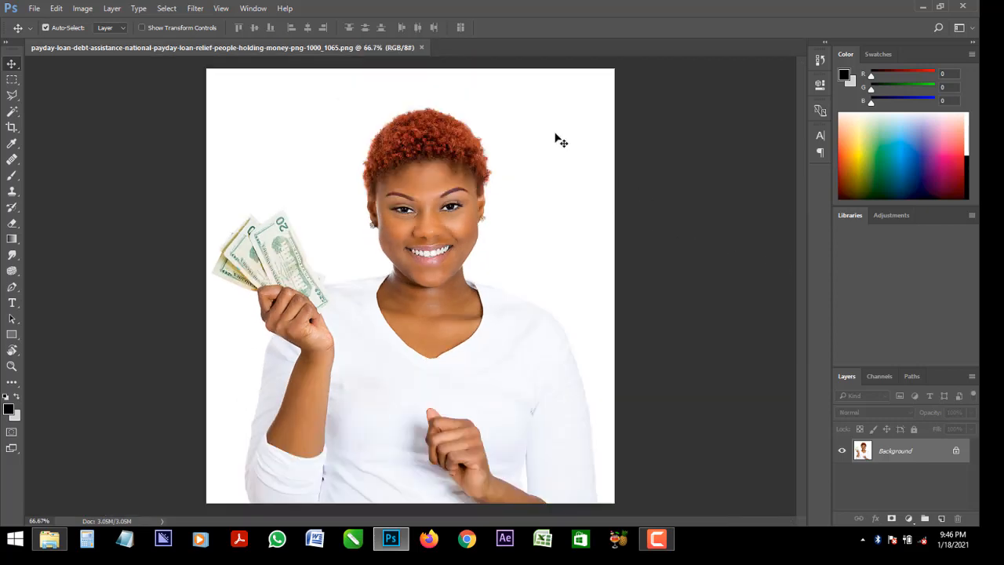
# Inspect the top edge of the hair up close at 500% zoom, leaving the Background layer unconverted
pyautogui.hotkey('ctrl', '+')
pyautogui.hotkey('ctrl', '+')
pyautogui.hotkey('ctrl', '+')
pyautogui.hotkey('ctrl', '+')
pyautogui.hotkey('ctrl', '+')
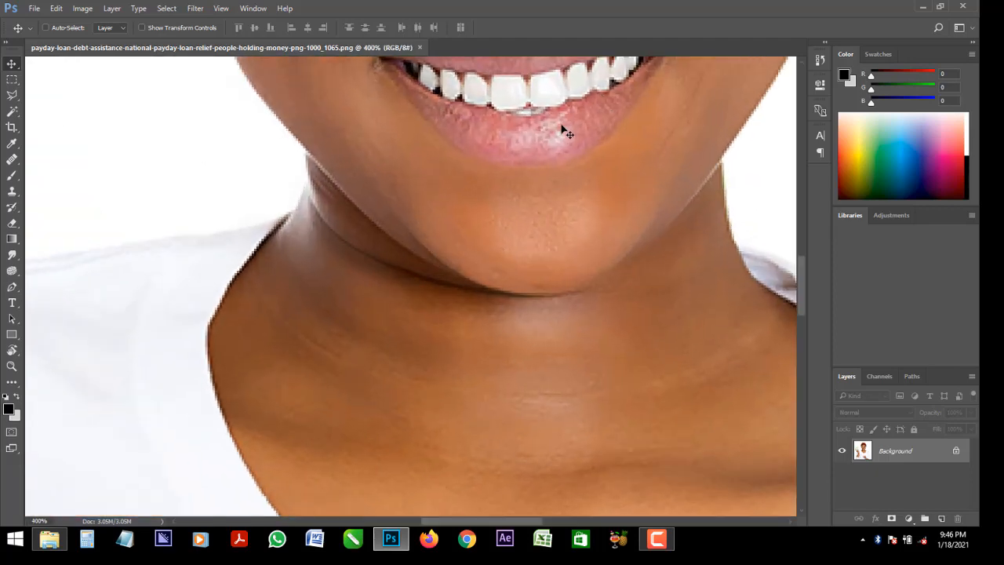
pyautogui.hotkey('ctrl', '+')
pyautogui.moveTo(554, 112); pyautogui.dragTo(525, 219)
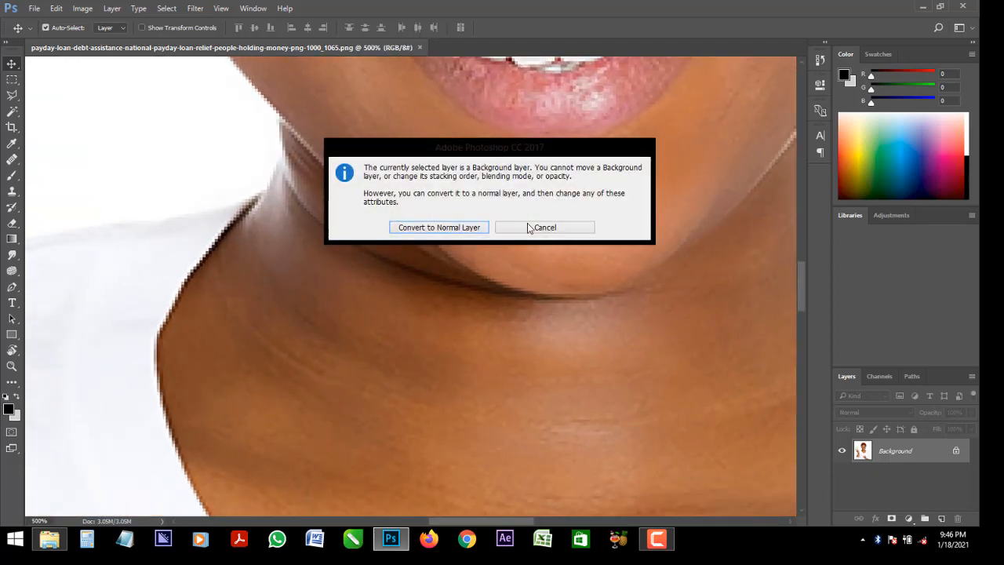
pyautogui.click(543, 228)
pyautogui.moveTo(799, 283); pyautogui.dragTo(785, 156)
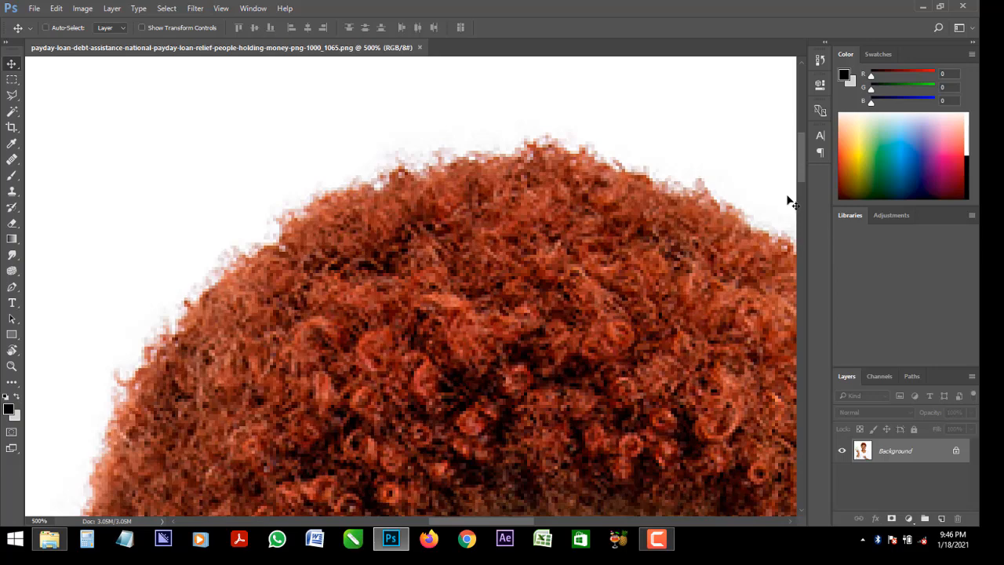
pyautogui.hotkey('ctrl', '+')
pyautogui.hotkey('ctrl', '-')
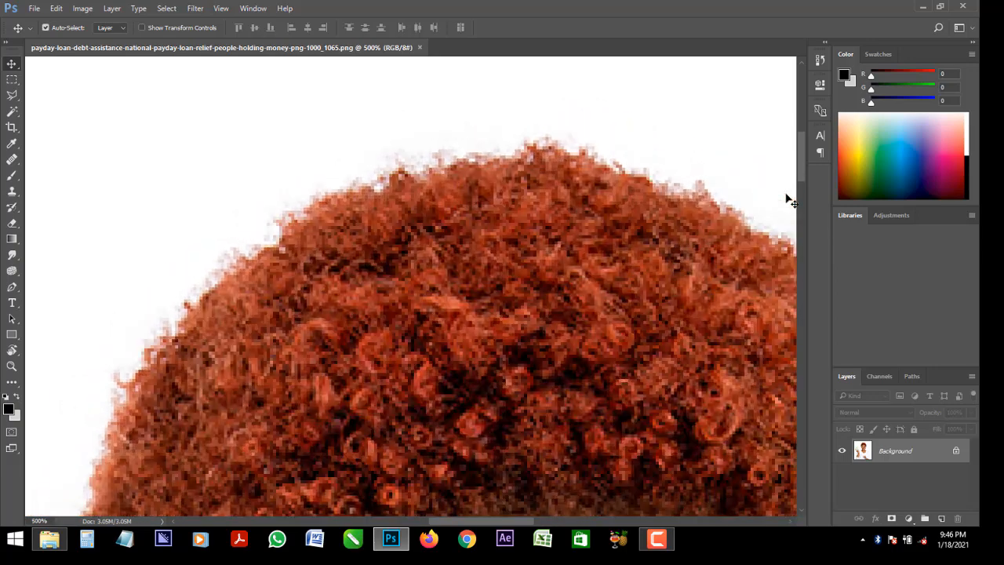
pyautogui.moveTo(803, 160); pyautogui.dragTo(803, 165)
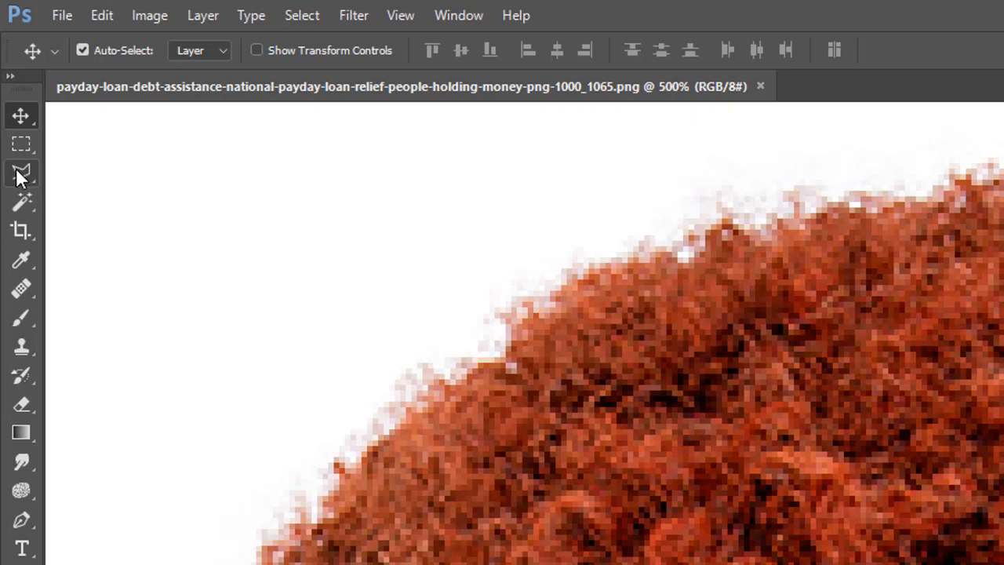
# Start a Polygonal Lasso outline just inside the hair edge, running from its left side across the top of the head
pyautogui.click(22, 174)
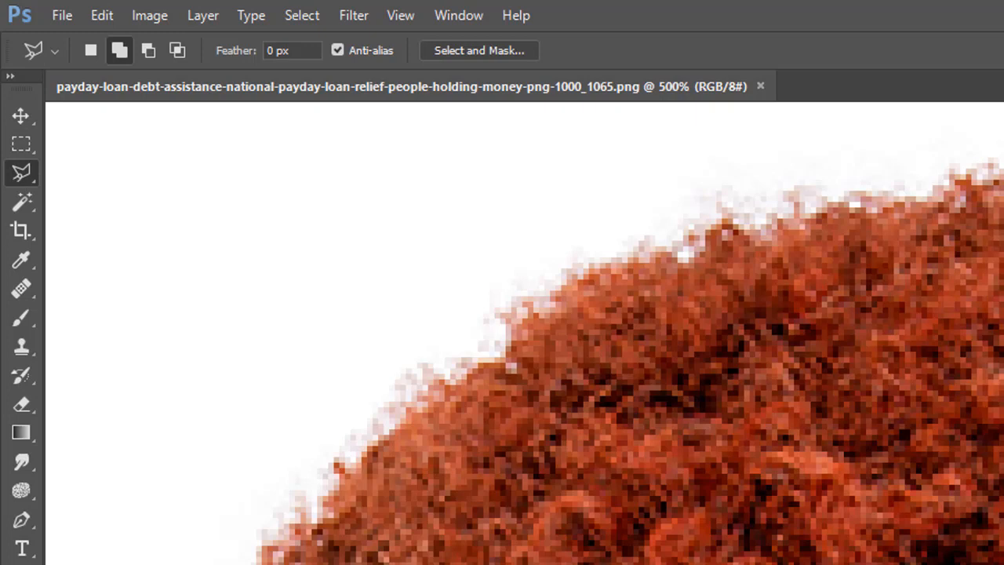
pyautogui.click(360, 468)
pyautogui.click(450, 387)
pyautogui.click(513, 349)
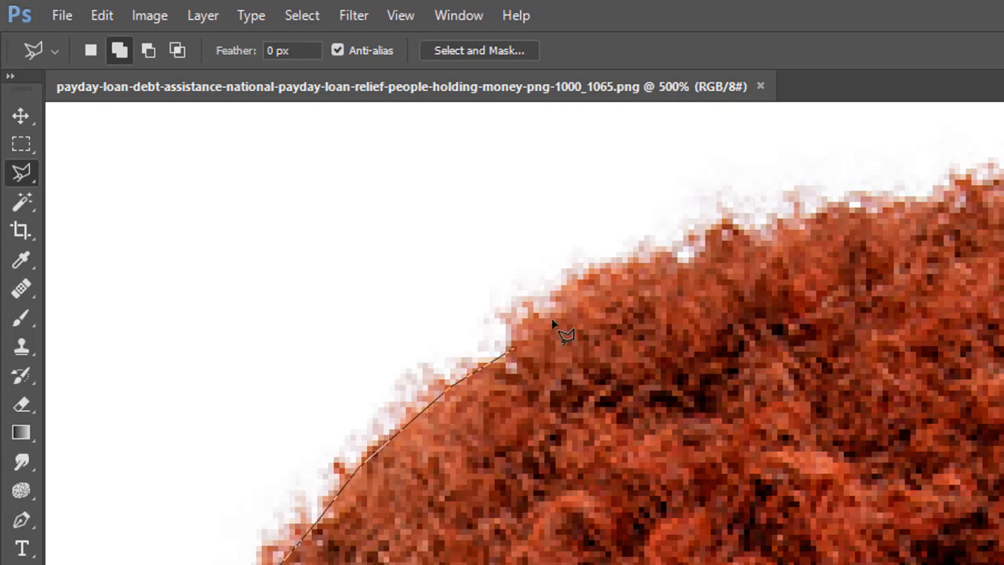
pyautogui.click(574, 297)
pyautogui.click(625, 263)
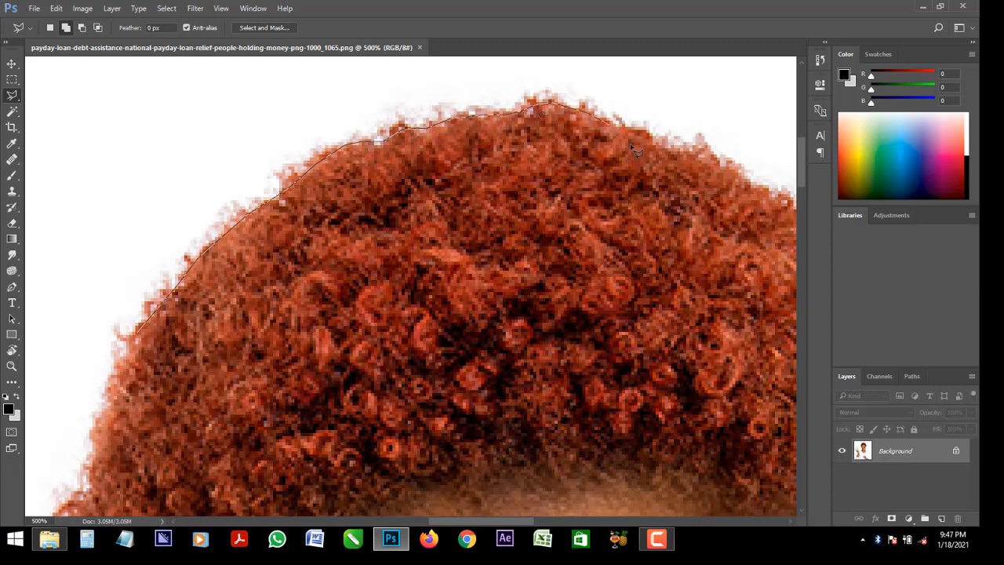
pyautogui.click(700, 158)
pyautogui.click(758, 185)
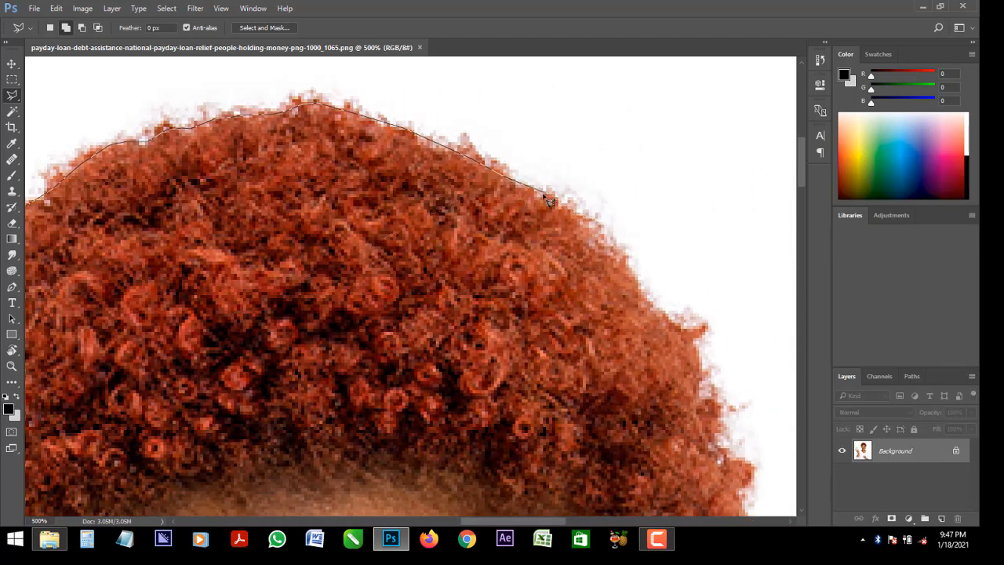
# Continue the lasso outline down the right side of the hair to where the curls end above the ear
pyautogui.click(590, 229)
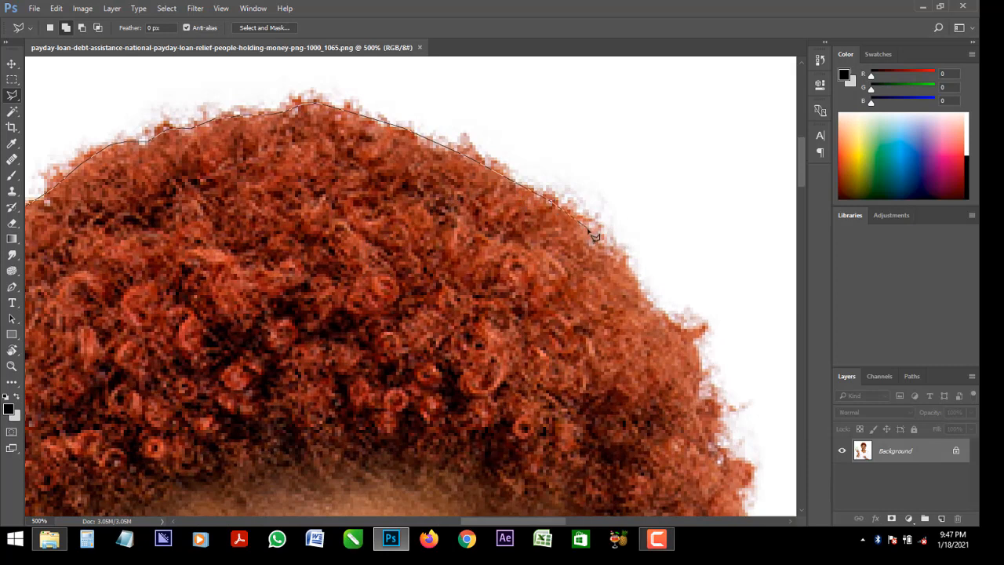
pyautogui.click(626, 274)
pyautogui.click(686, 347)
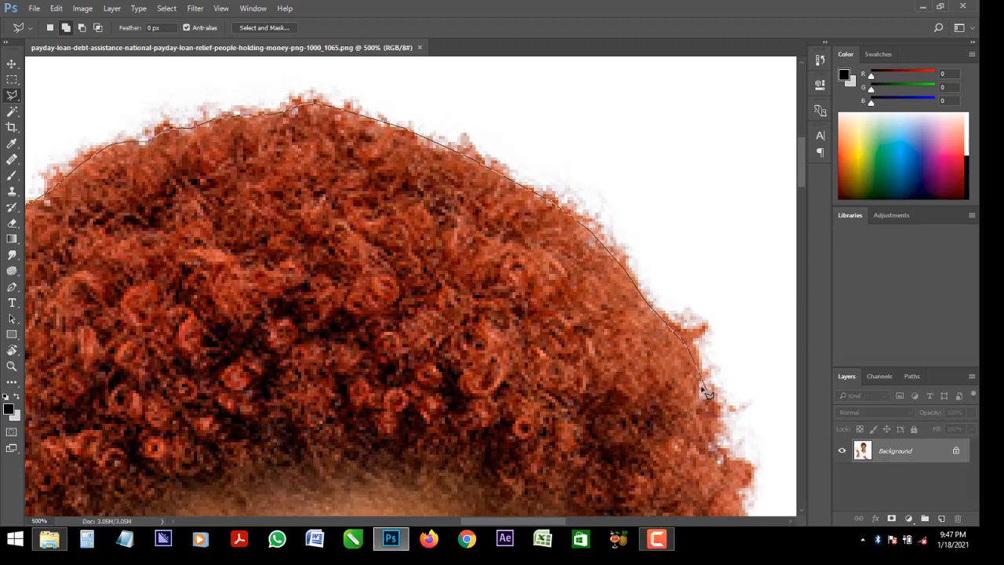
pyautogui.click(718, 446)
pyautogui.click(740, 488)
pyautogui.moveTo(741, 491); pyautogui.dragTo(758, 333)
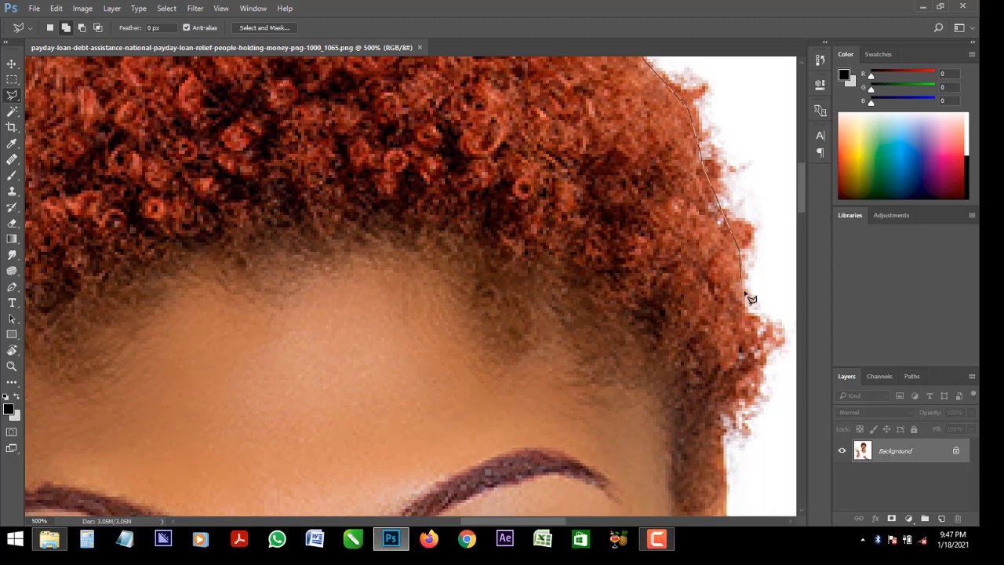
pyautogui.click(744, 302)
pyautogui.click(756, 337)
pyautogui.click(720, 415)
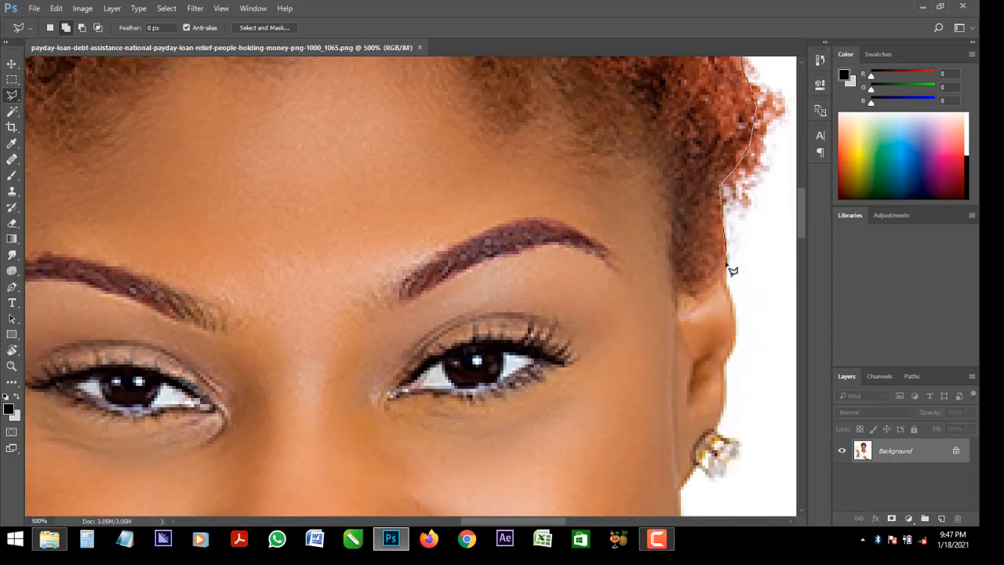
# Continue the Polygonal Lasso outline down the outer edge of the ear and around the earring
pyautogui.click(724, 286)
pyautogui.click(733, 315)
pyautogui.click(731, 340)
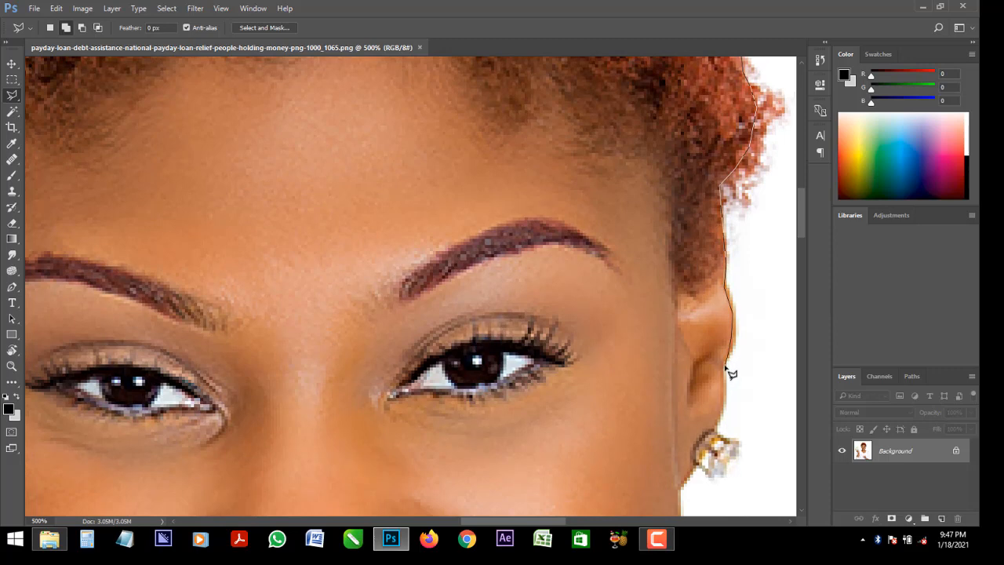
pyautogui.click(723, 368)
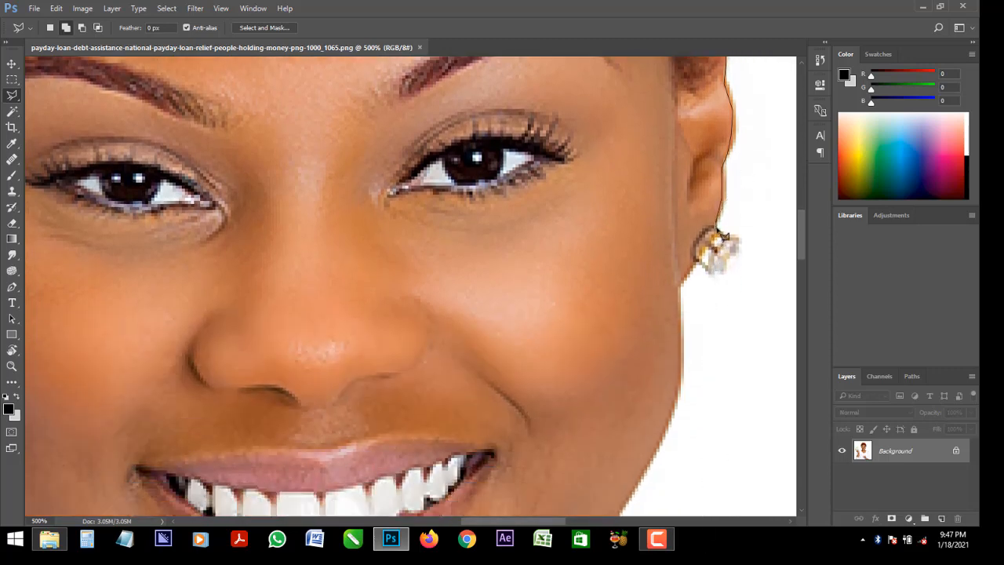
pyautogui.click(717, 230)
pyautogui.click(726, 235)
pyautogui.click(732, 256)
# Extend the lasso outline from the earring along the cheek, jaw and neck to the shirt collar
pyautogui.scroll(-5, 721, 439)
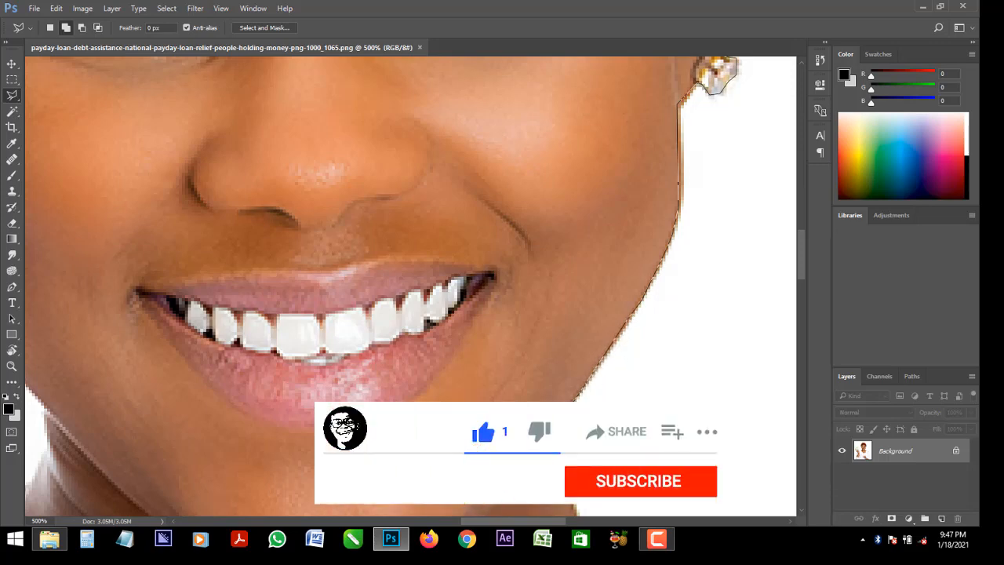
pyautogui.scroll(-5, 588, 353)
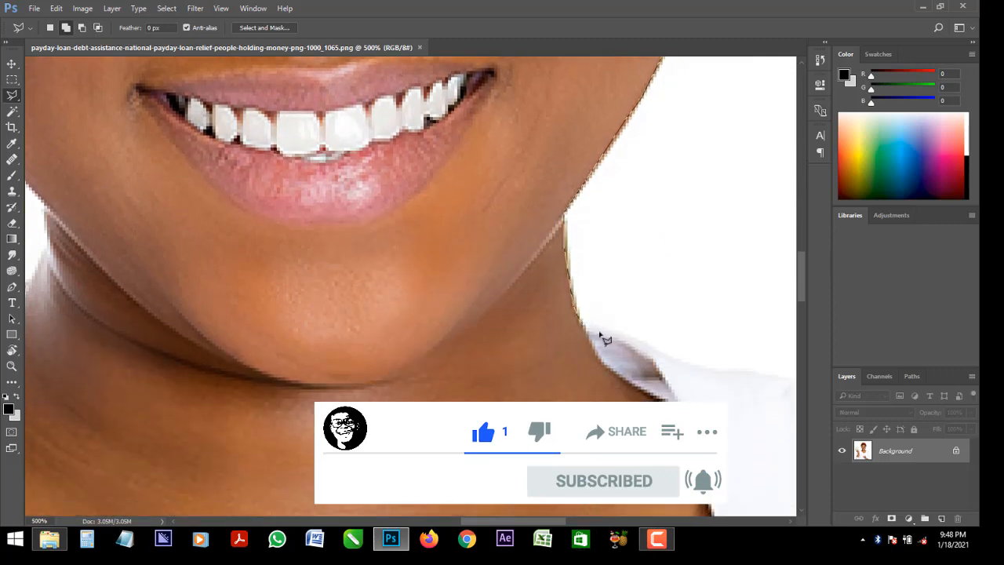
pyautogui.scroll(-2, 656, 251)
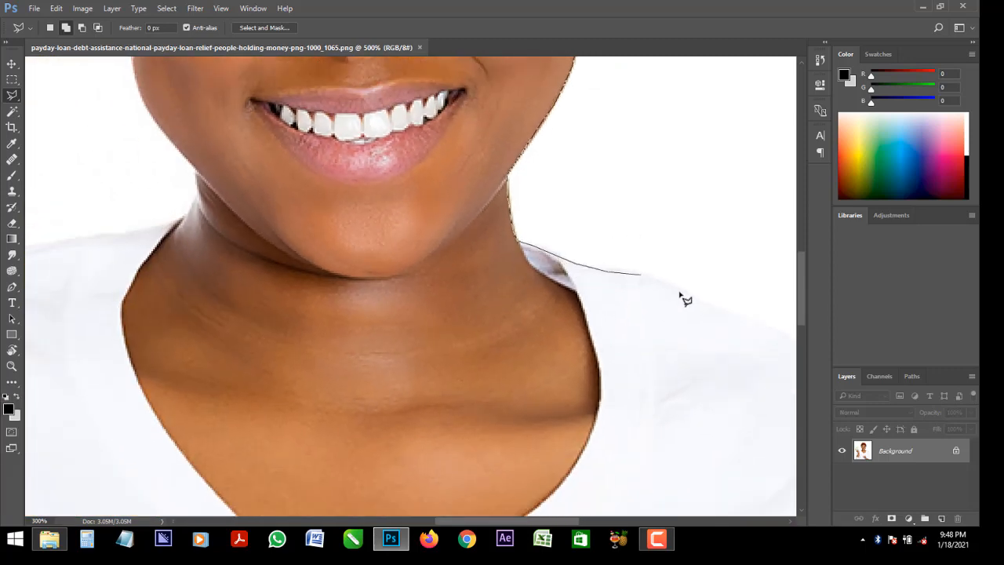
# Trace the lasso outline from the collar along the white shirt's shoulder to the top of the sleeve
pyautogui.scroll(-3, 708, 306)
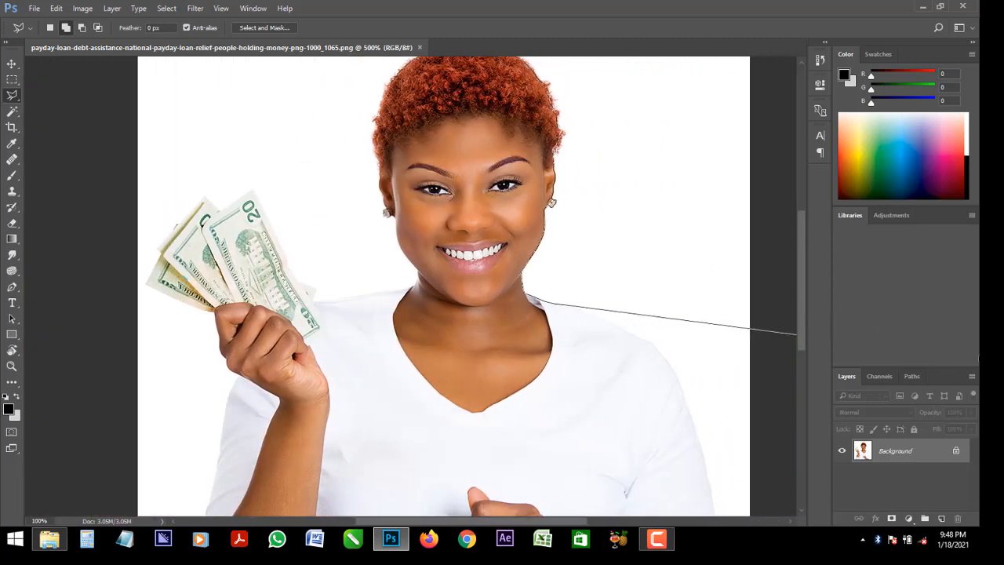
pyautogui.scroll(3, 520, 365)
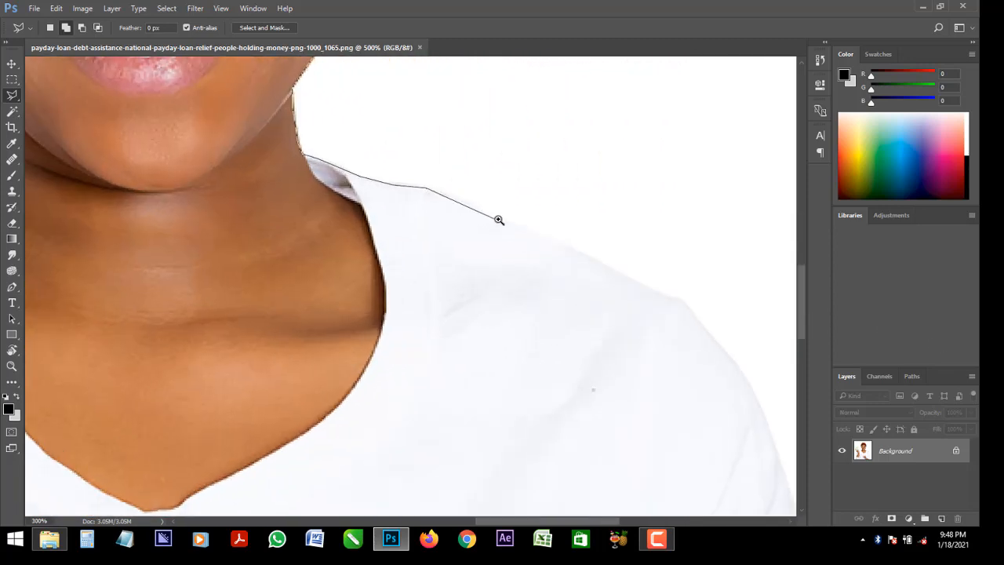
pyautogui.scroll(1, 499, 220)
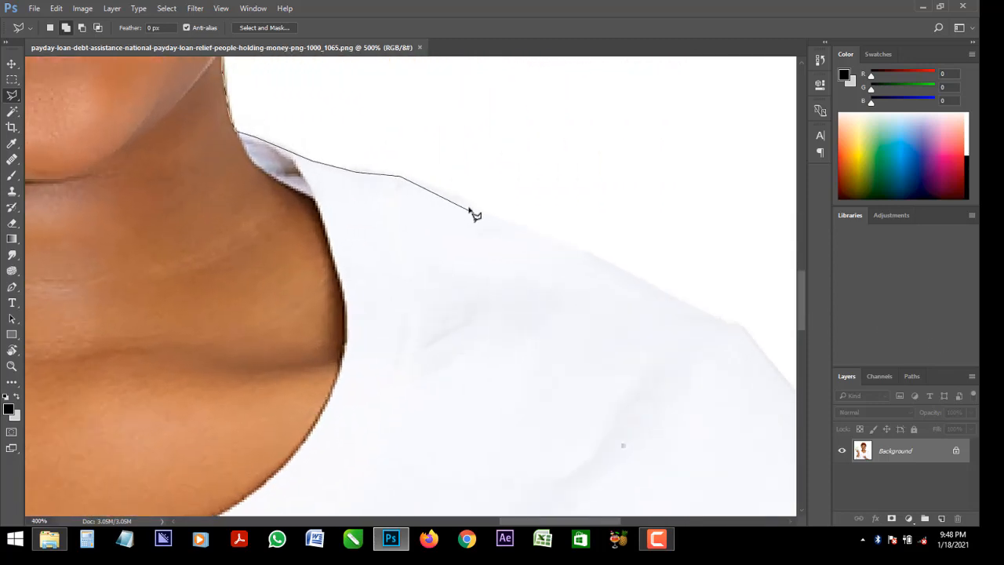
pyautogui.click(604, 265)
pyautogui.click(656, 289)
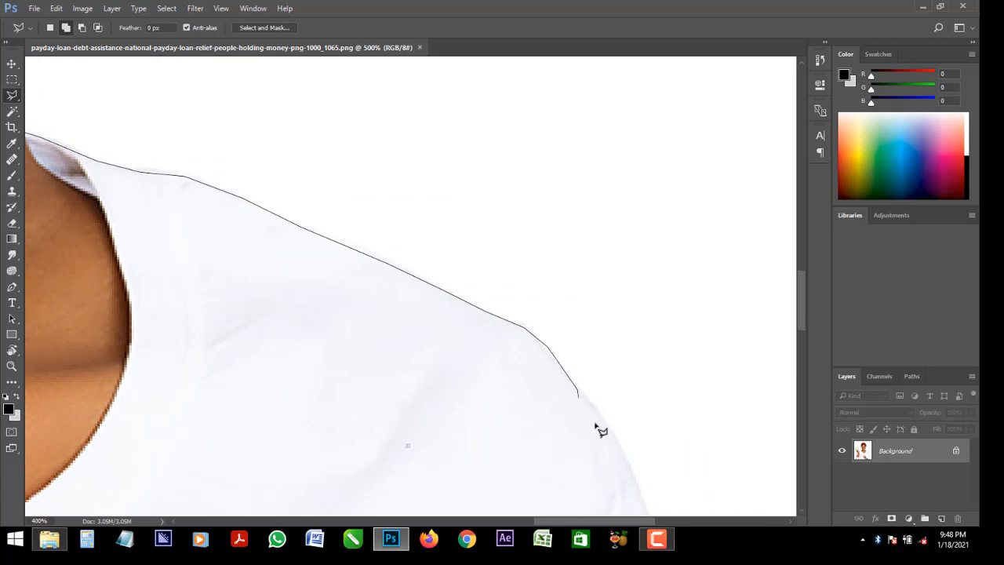
# Carry the lasso outline down the outer edge of the sleeve to the bottom border of the image
pyautogui.scroll(-3, 616, 448)
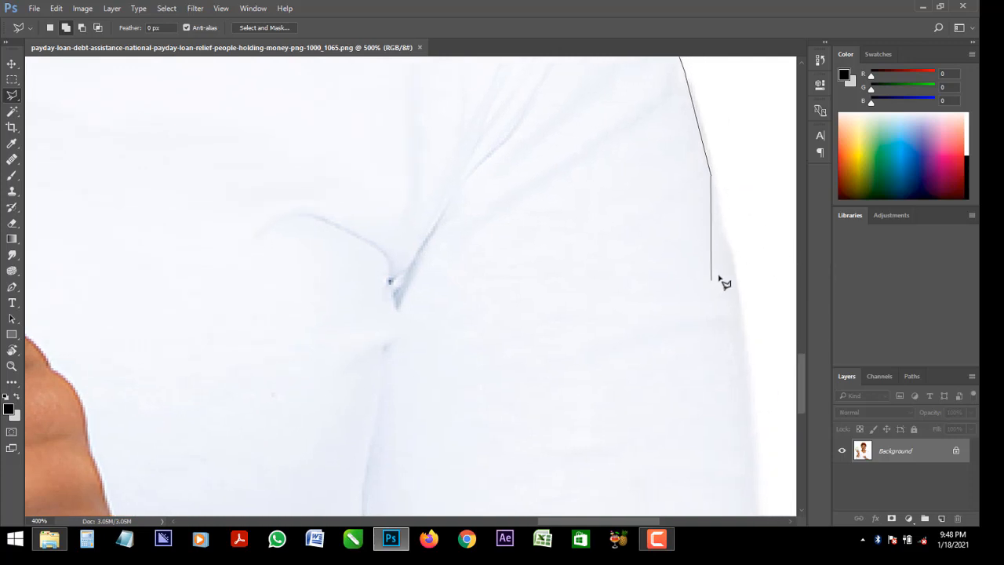
pyautogui.moveTo(747, 496); pyautogui.dragTo(613, 391)
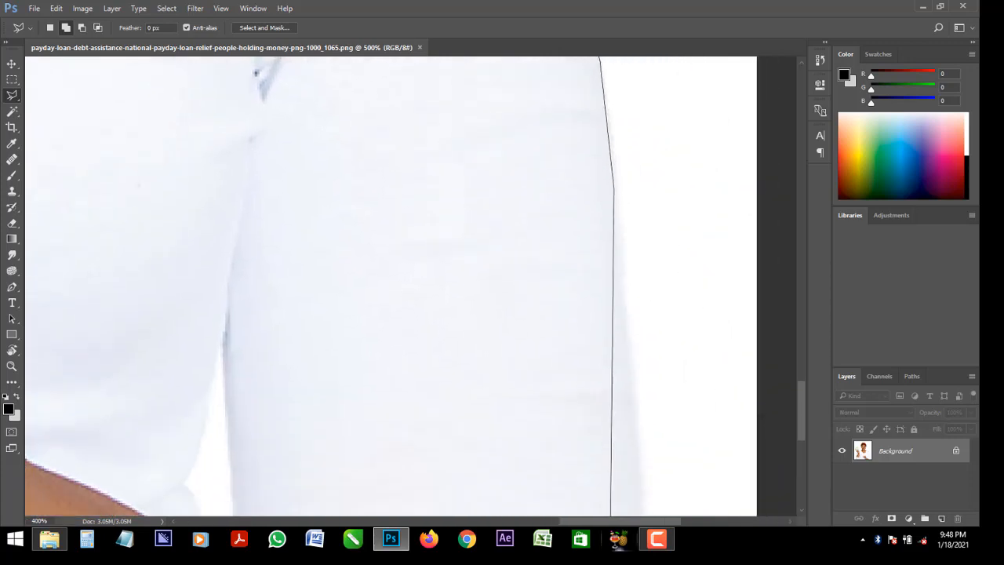
pyautogui.click(630, 340)
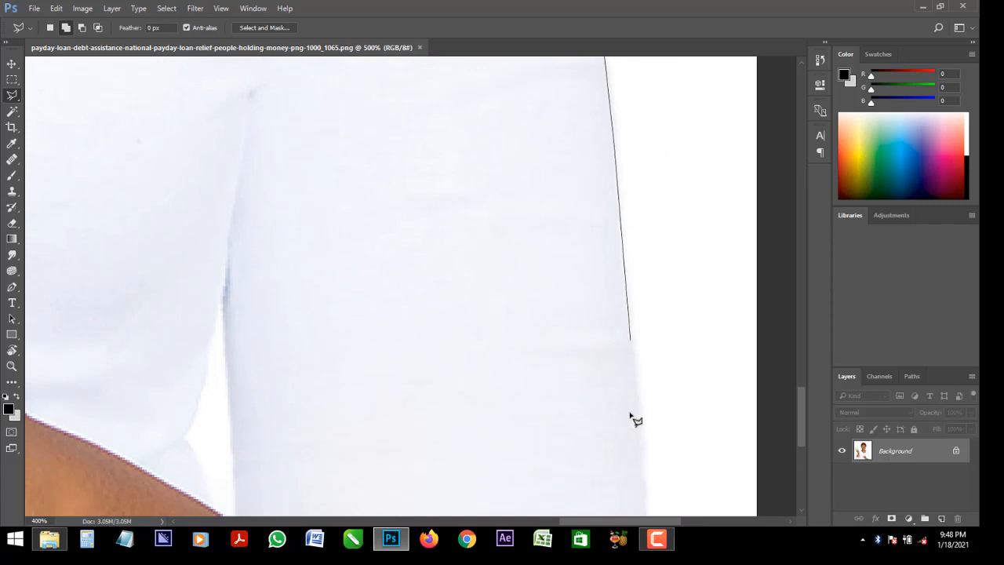
pyautogui.click(643, 454)
pyautogui.moveTo(653, 375); pyautogui.dragTo(655, 360)
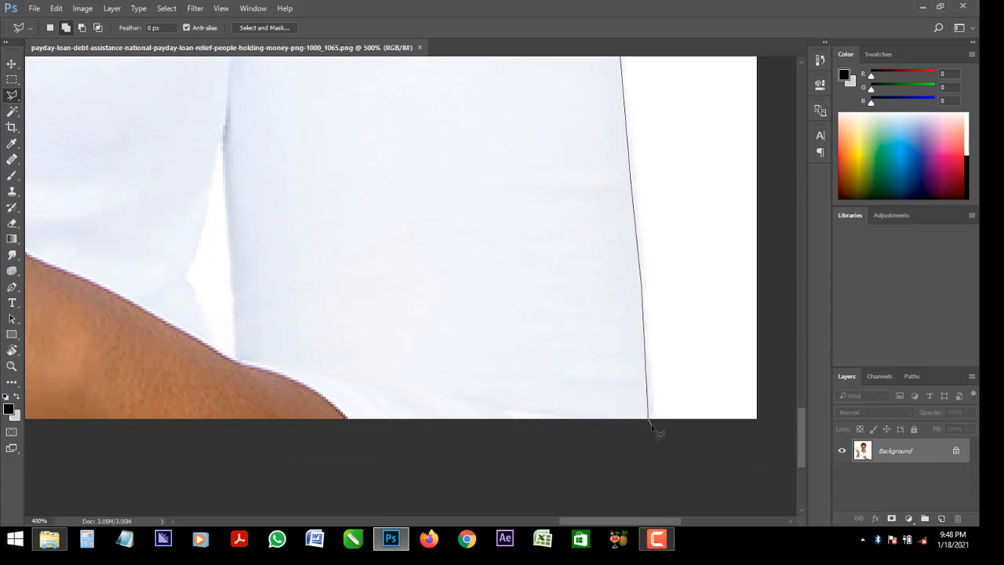
# Loop the lasso outline outside the canvas, over the top of the image and down to below its bottom-left area
pyautogui.scroll(-5, 684, 436)
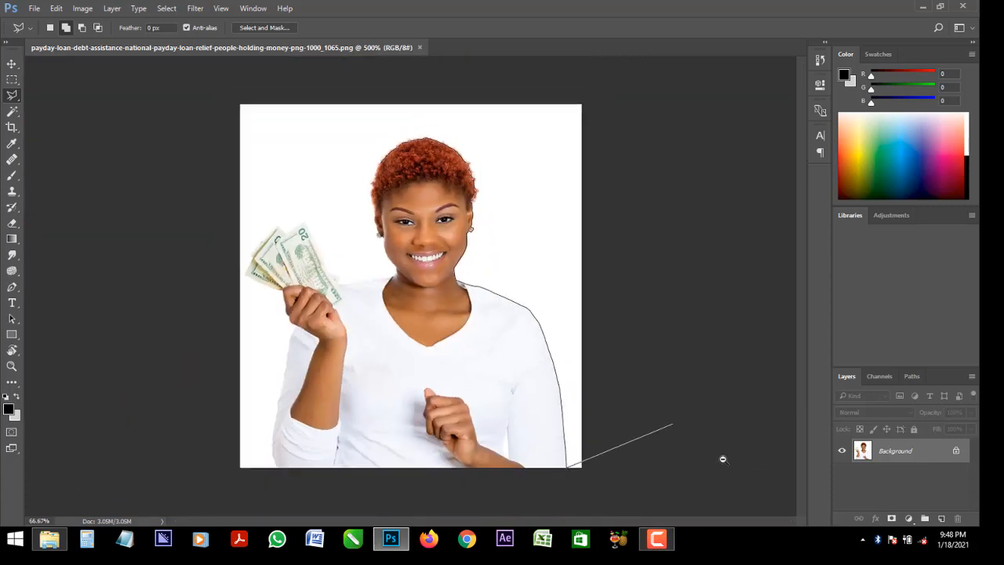
pyautogui.click(657, 460)
pyautogui.click(704, 106)
pyautogui.click(585, 84)
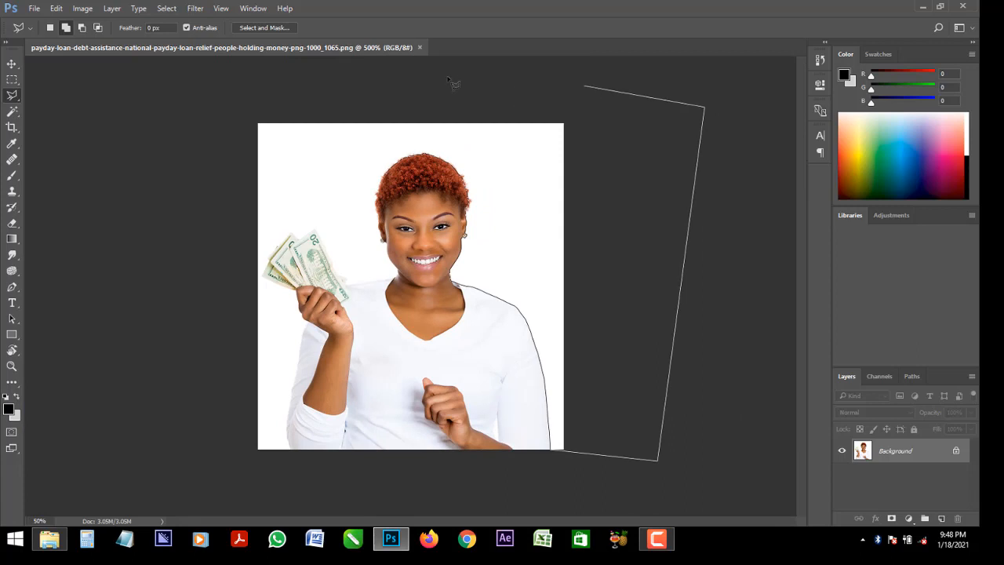
pyautogui.click(423, 76)
pyautogui.click(306, 78)
pyautogui.click(213, 101)
pyautogui.click(187, 218)
pyautogui.click(172, 347)
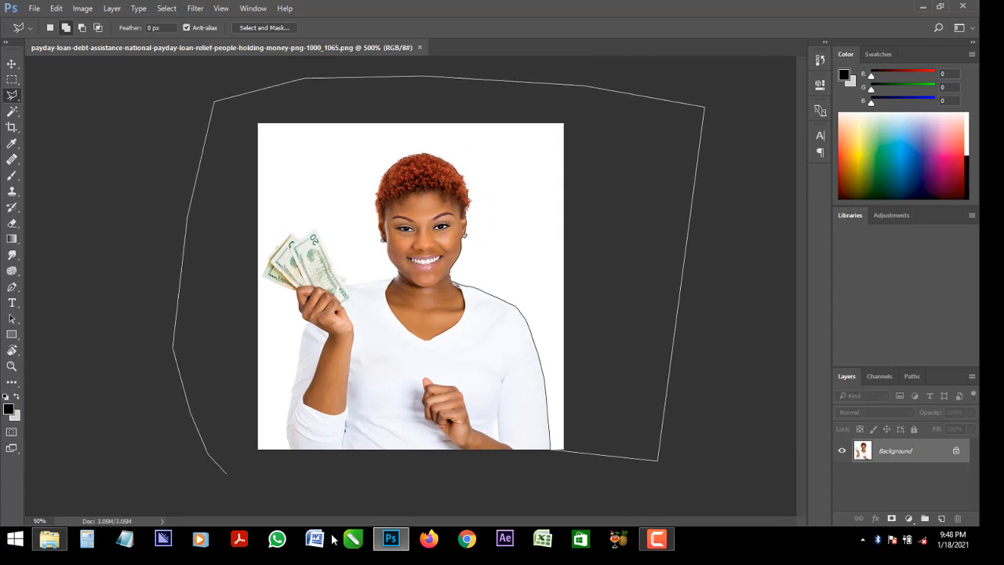
pyautogui.click(296, 475)
# Bring the lasso outline back into the image and up the outer edge of the lower sleeve of the raised arm
pyautogui.scroll(5, 290, 458)
pyautogui.scroll(-3, 243, 466)
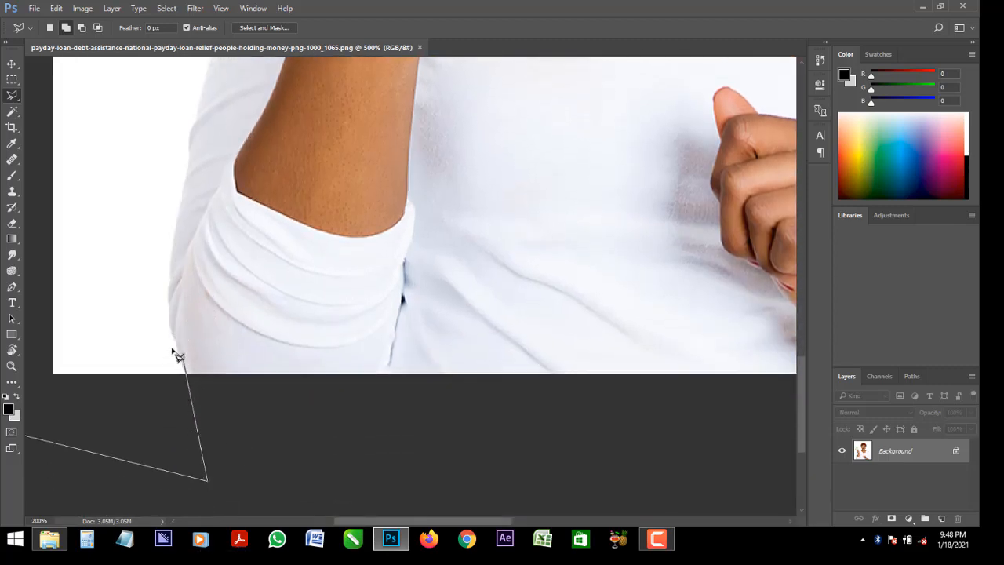
pyautogui.scroll(3, 180, 357)
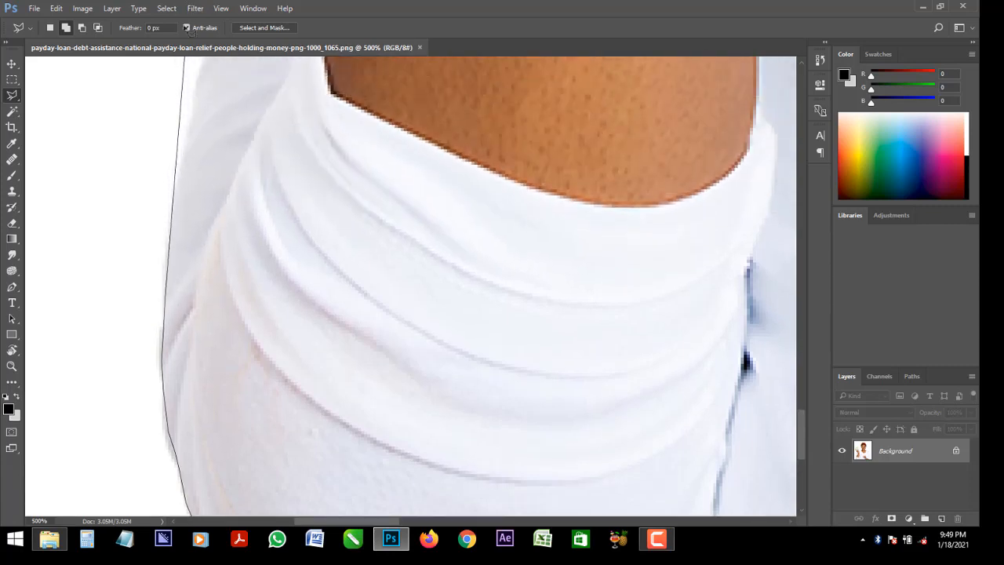
pyautogui.click(175, 223)
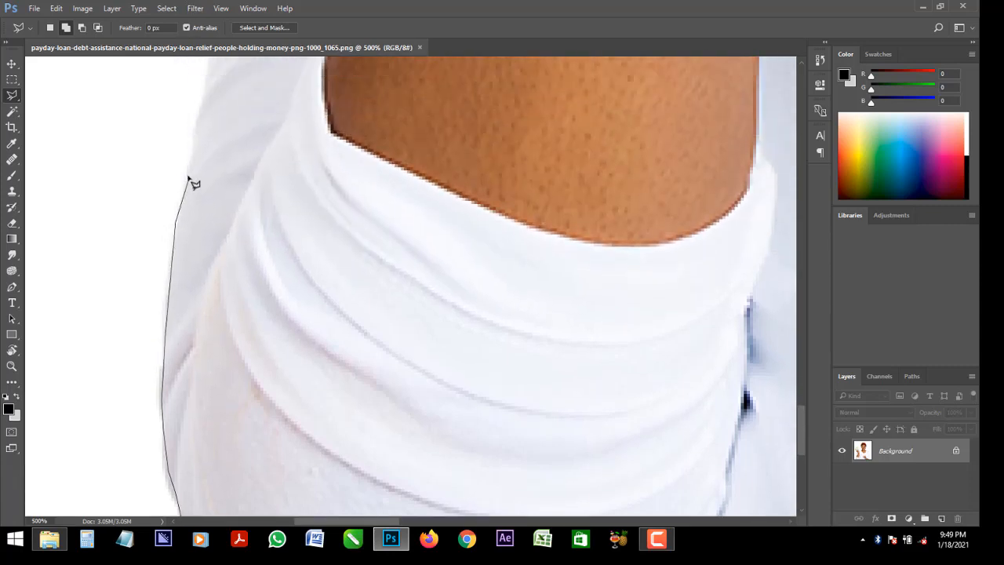
pyautogui.scroll(3, 206, 97)
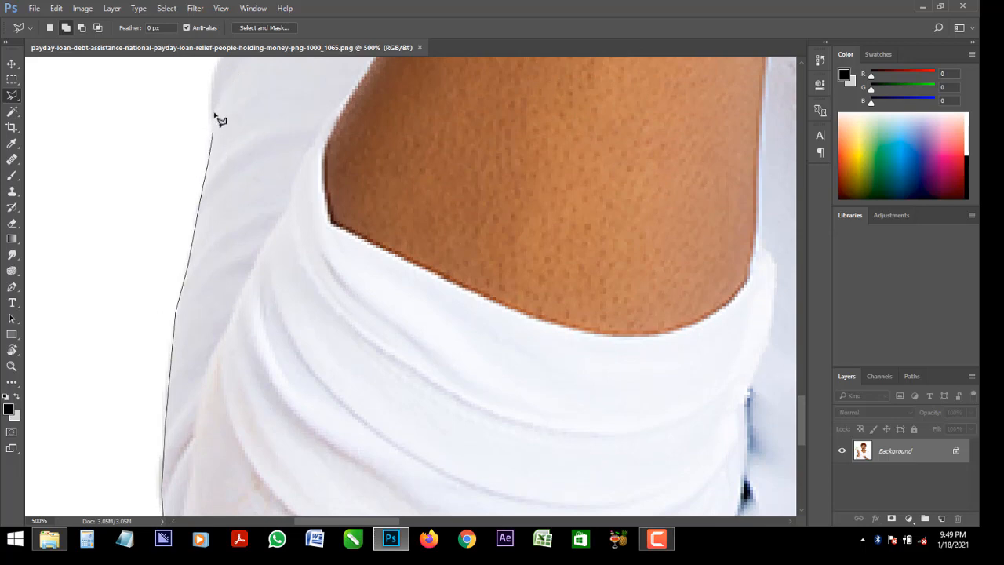
pyautogui.click(211, 98)
# Continue the lasso outline up the rest of the raised arm's sleeve to where it meets the hand
pyautogui.scroll(5, 212, 97)
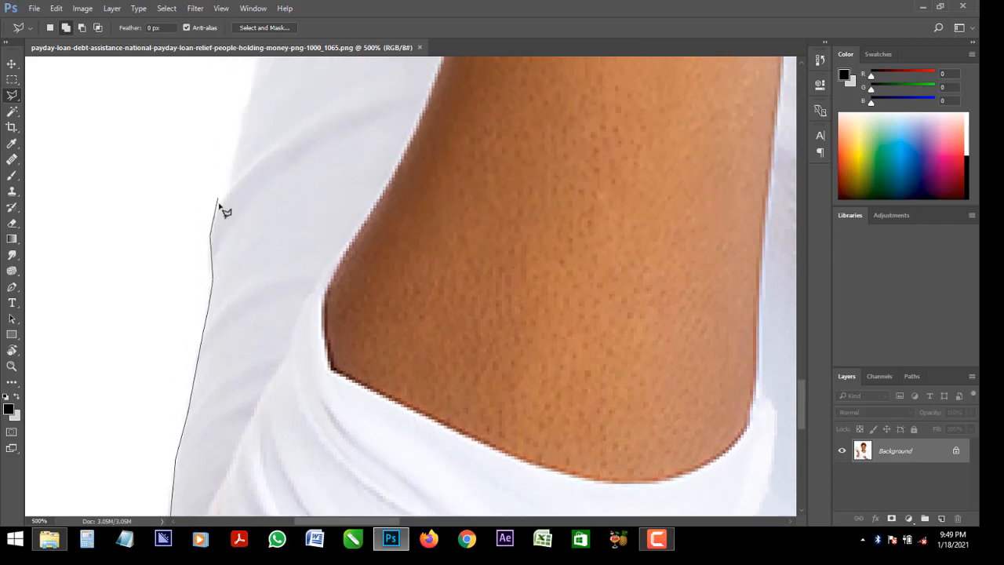
pyautogui.click(234, 185)
pyautogui.scroll(5, 237, 146)
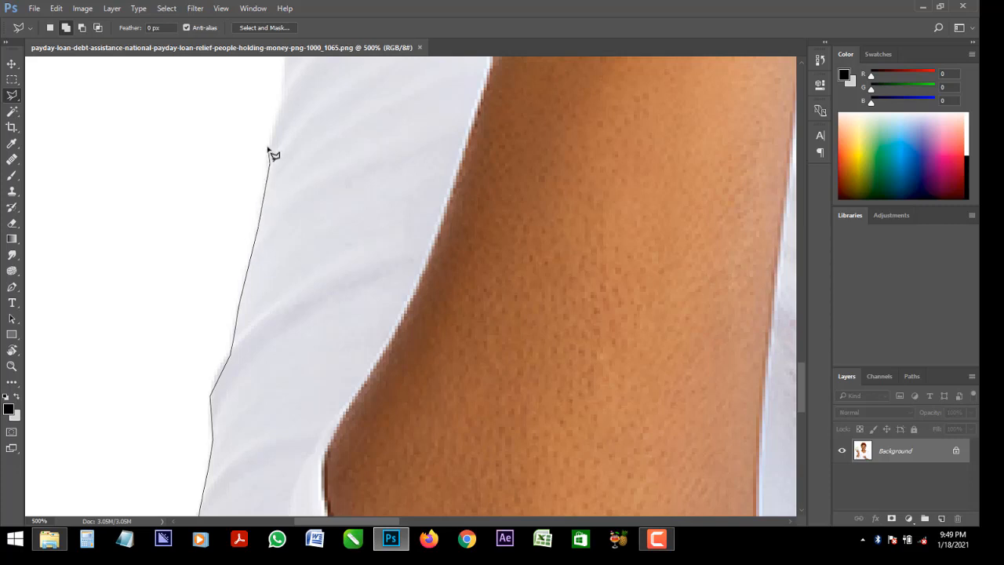
pyautogui.scroll(4, 290, 272)
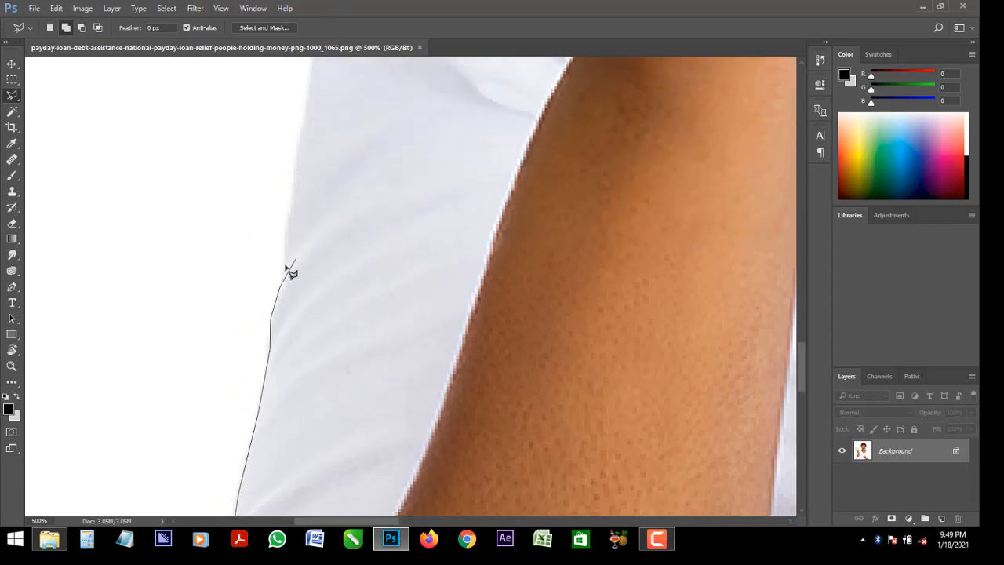
pyautogui.click(297, 145)
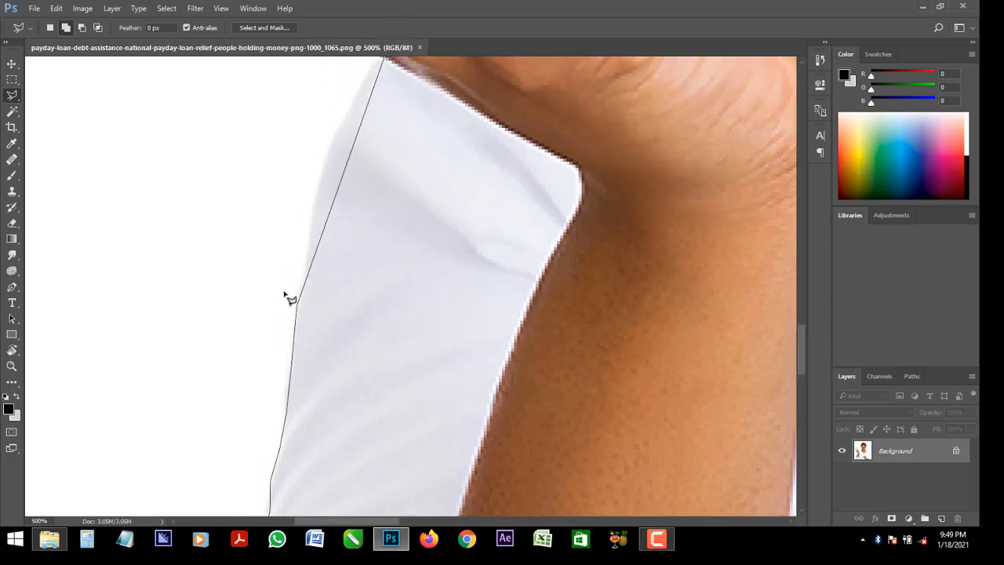
pyautogui.click(319, 185)
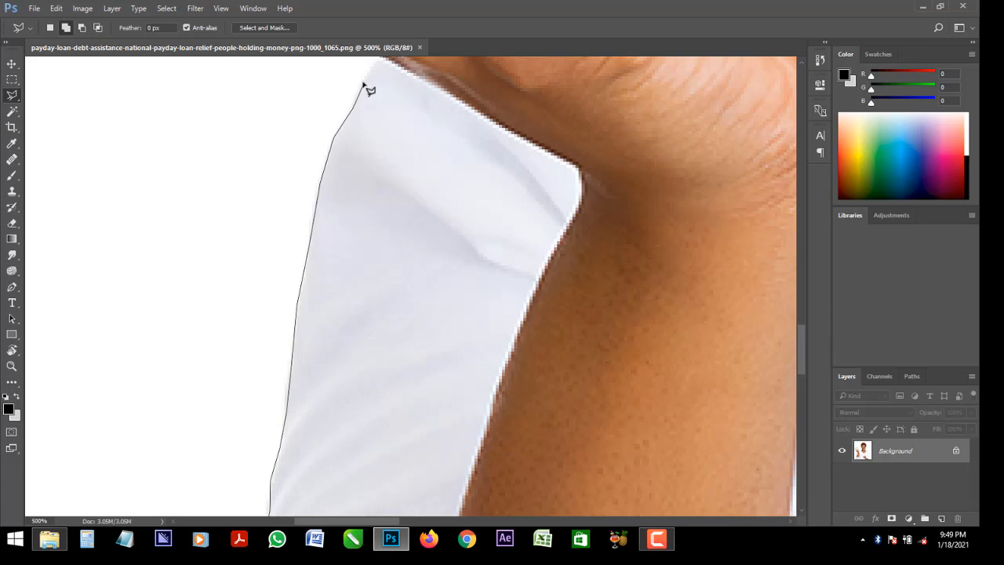
# Trace the lasso outline around the outer edge of the fist up to the base of the banknotes
pyautogui.scroll(4, 368, 90)
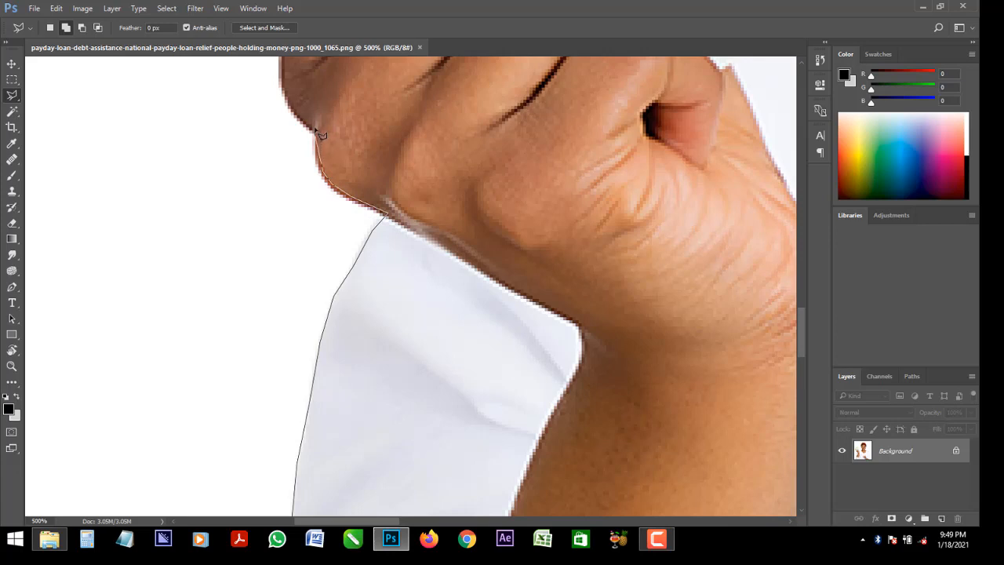
pyautogui.scroll(5, 290, 101)
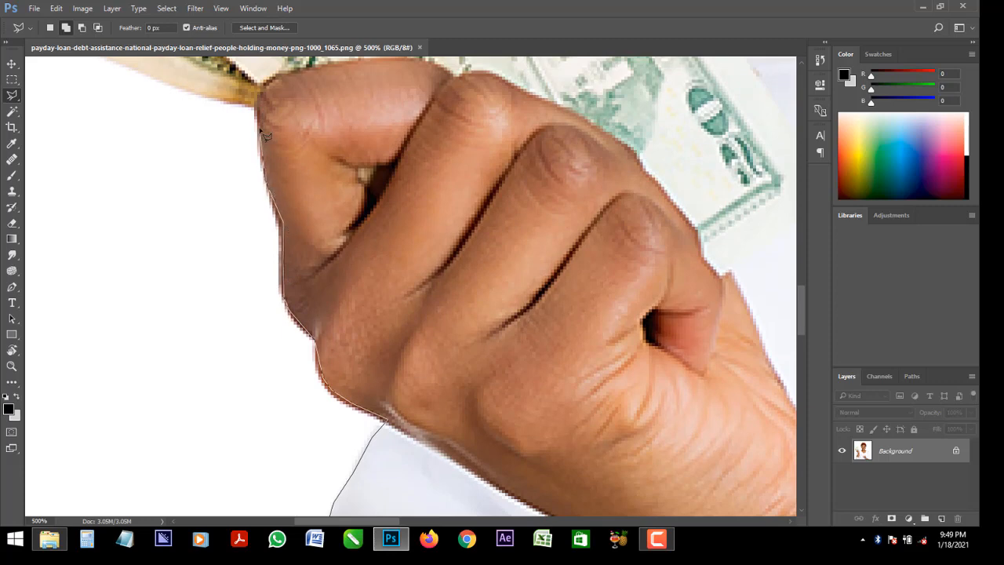
pyautogui.scroll(5, 259, 114)
# Run the lasso outline along the lowest banknote's edge, around its corner and out to the next note's corner
pyautogui.hscroll(-4, 259, 114)
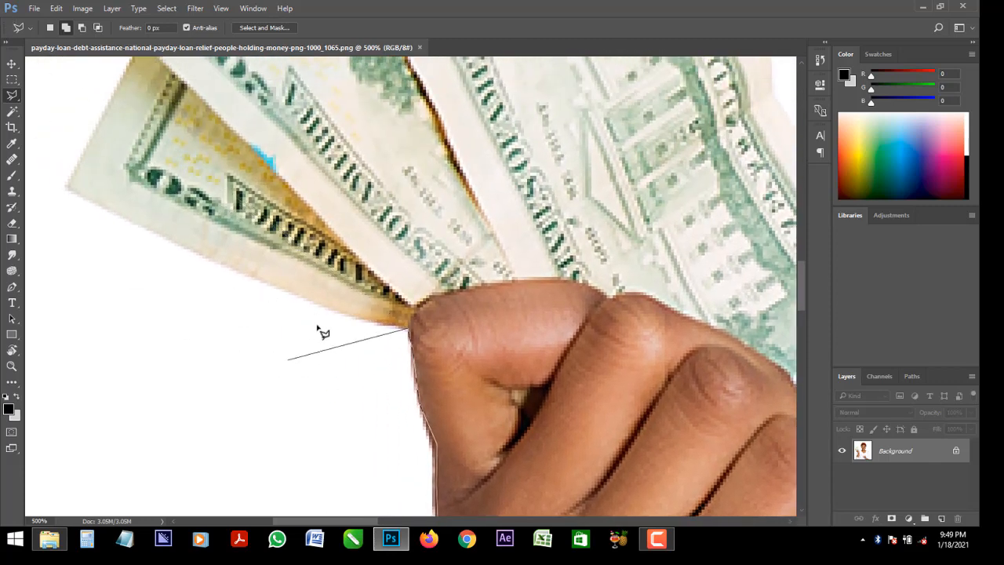
pyautogui.click(323, 305)
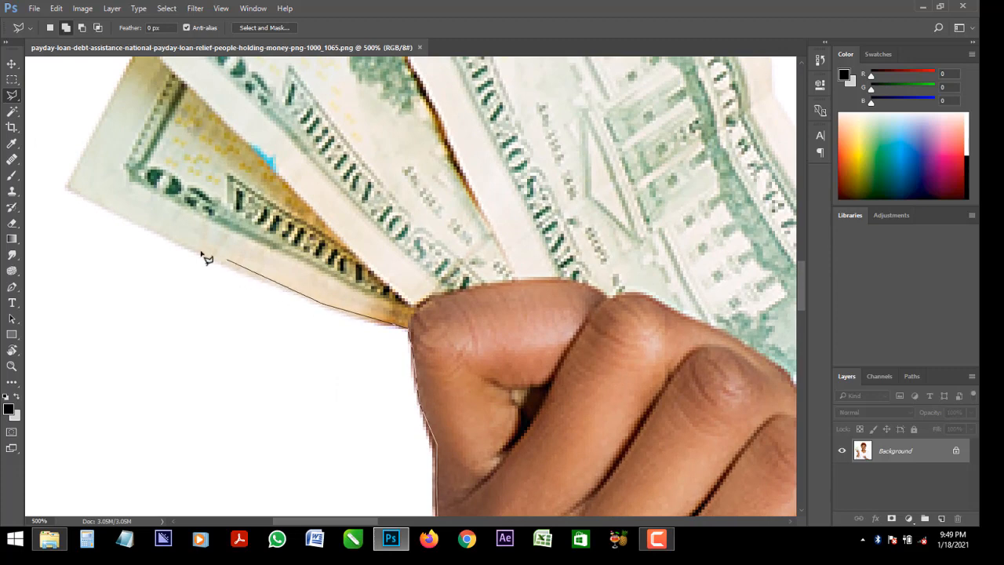
pyautogui.click(67, 187)
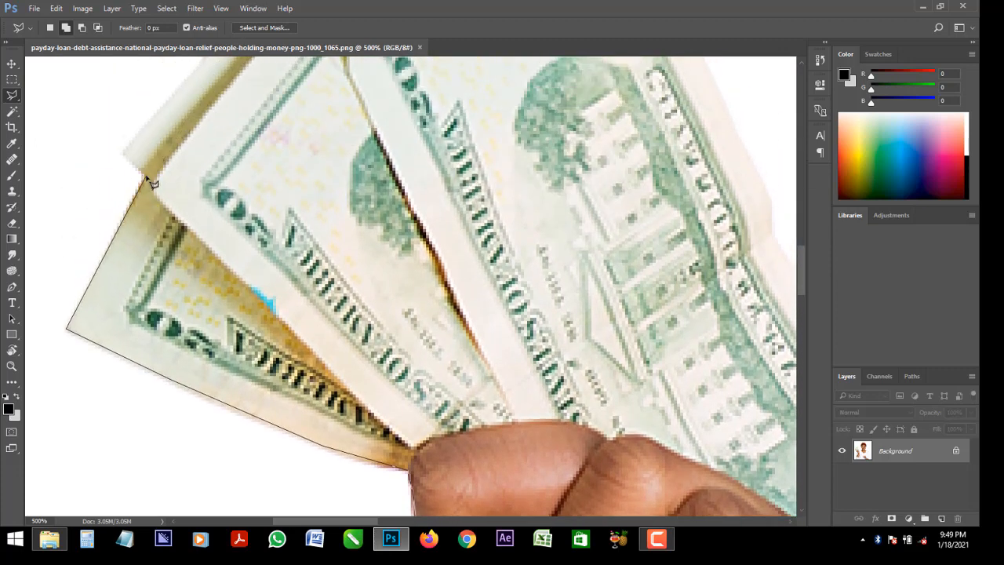
pyautogui.click(143, 171)
pyautogui.click(122, 152)
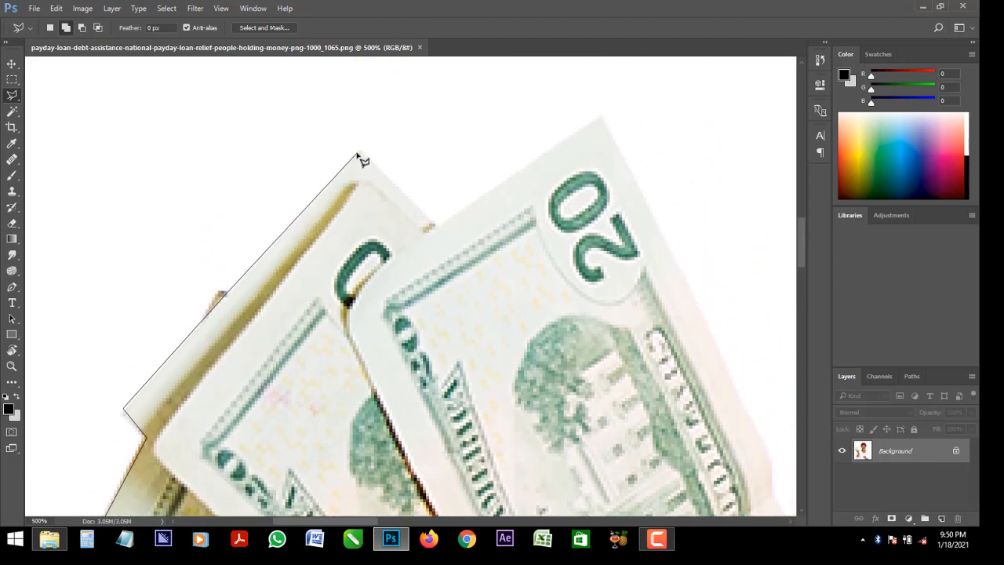
# Take the lasso outline over the top corners of the banknotes and down their inner side to the small protruding note corner near the shoulder
pyautogui.click(357, 154)
pyautogui.click(600, 119)
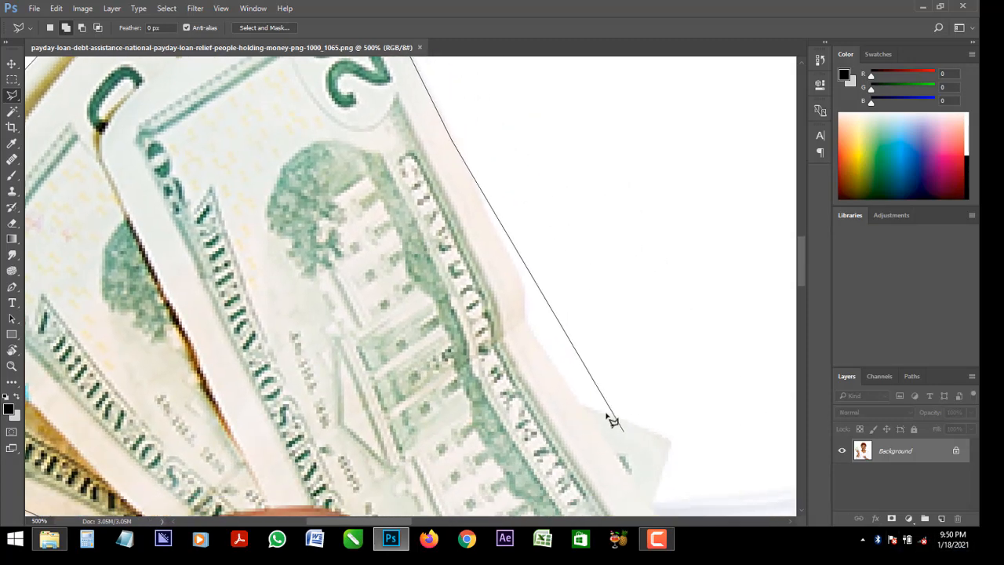
pyautogui.click(521, 278)
pyautogui.click(524, 316)
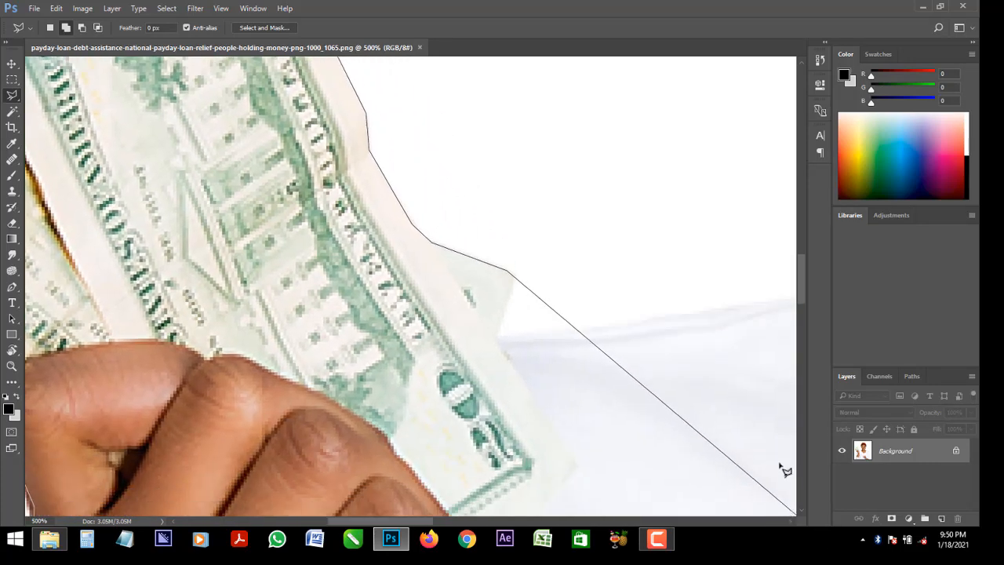
pyautogui.click(503, 270)
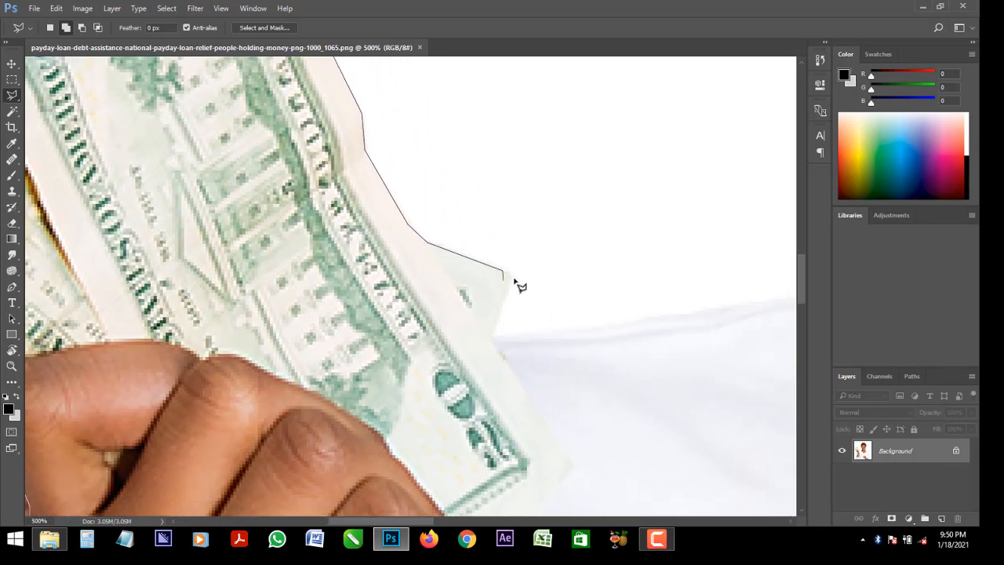
# Run the lasso outline from the small note corner along the top edge of the white shirt's shoulder to the neck
pyautogui.click(495, 339)
pyautogui.click(597, 334)
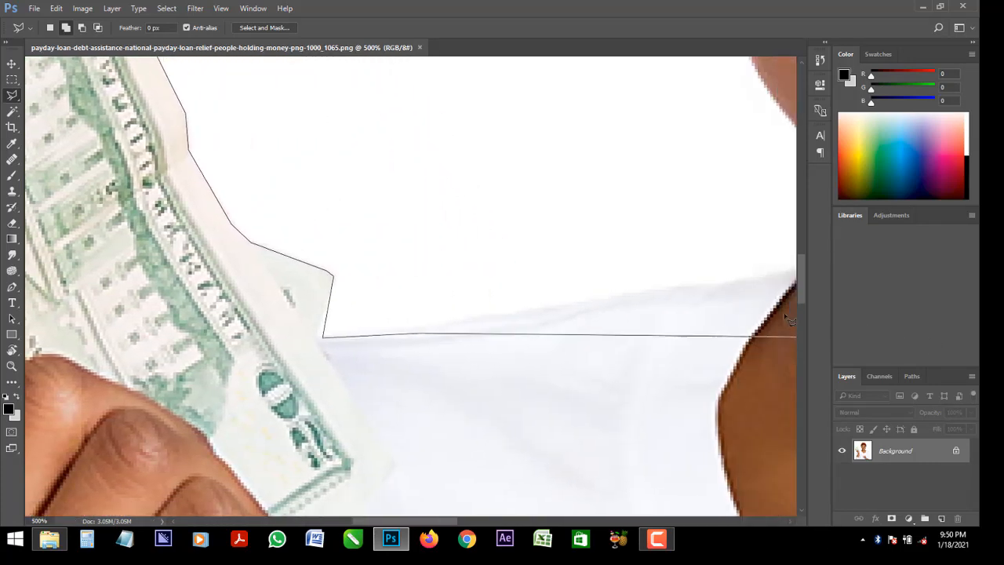
pyautogui.click(601, 296)
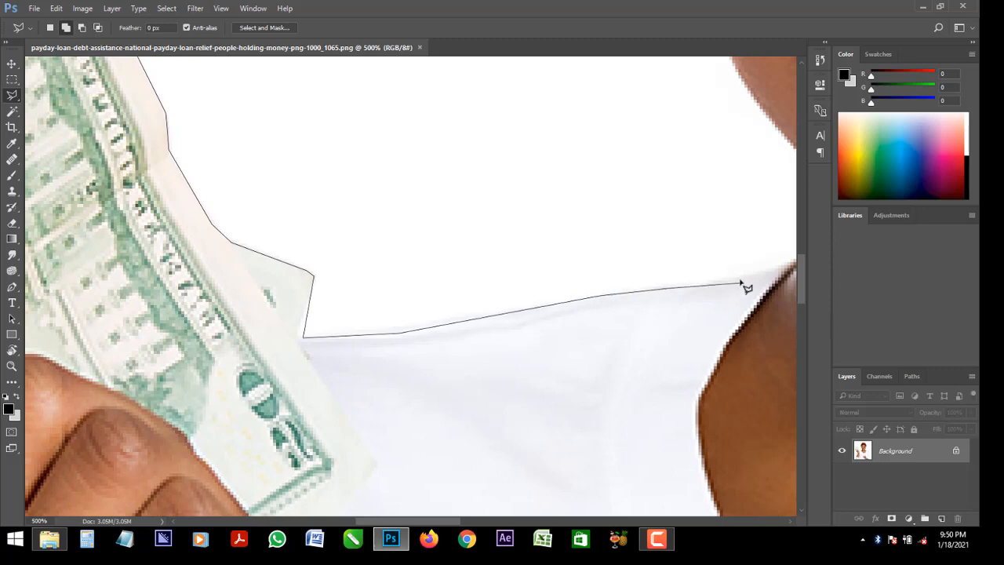
pyautogui.click(743, 276)
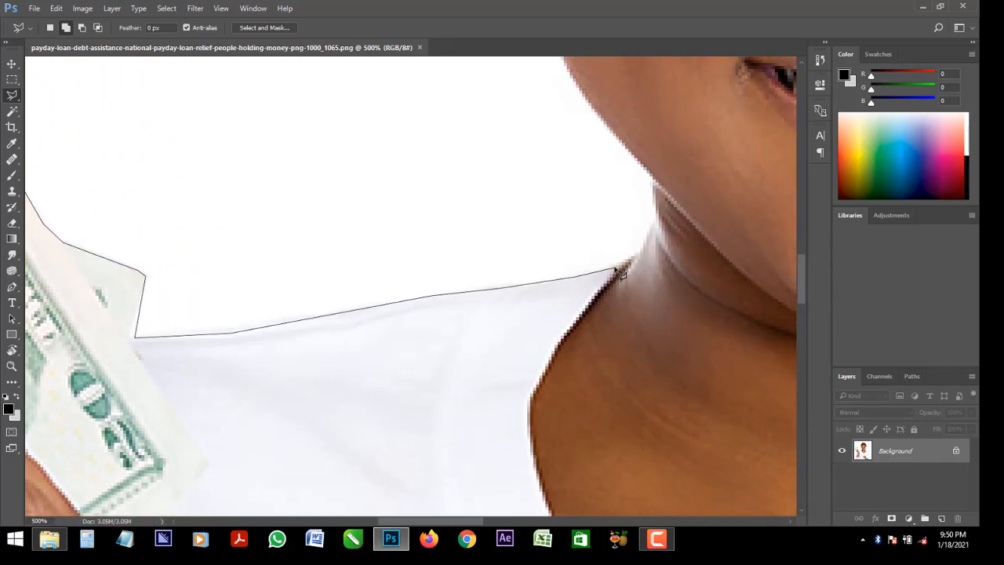
pyautogui.click(624, 263)
# Trace the lasso outline up the neck and jawline, then around the earring and the outer edge of the ear
pyautogui.click(657, 181)
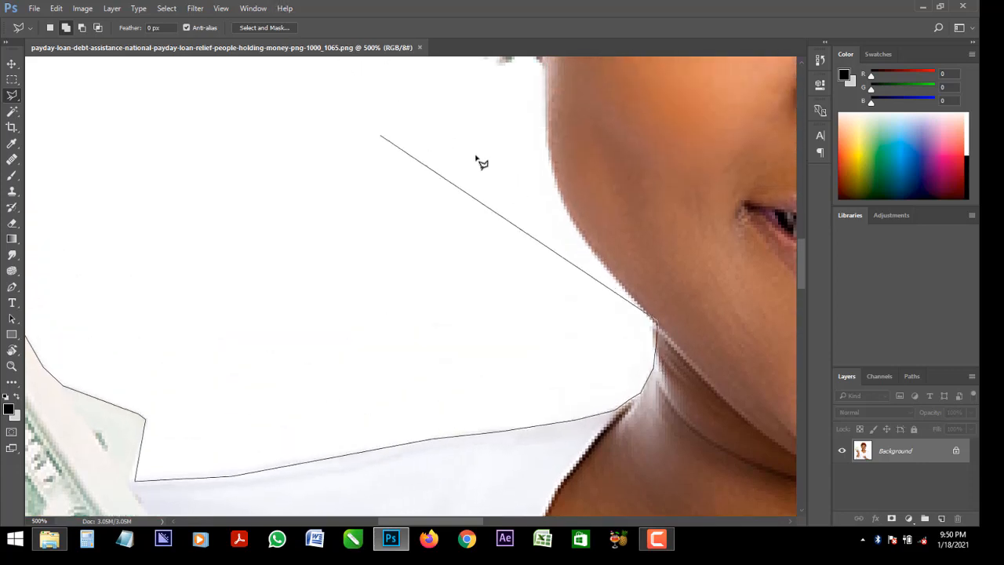
pyautogui.click(651, 324)
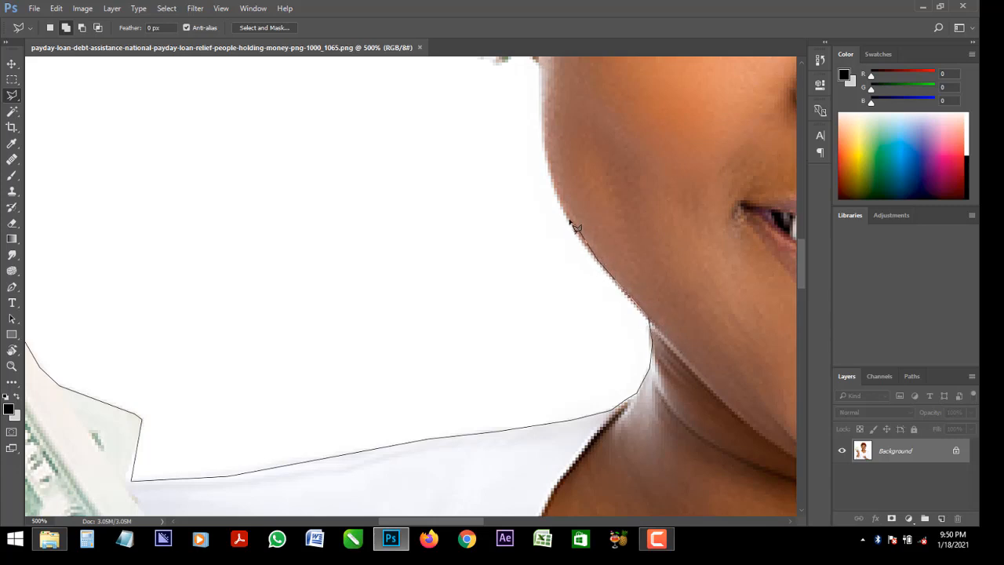
pyautogui.scroll(4, 565, 227)
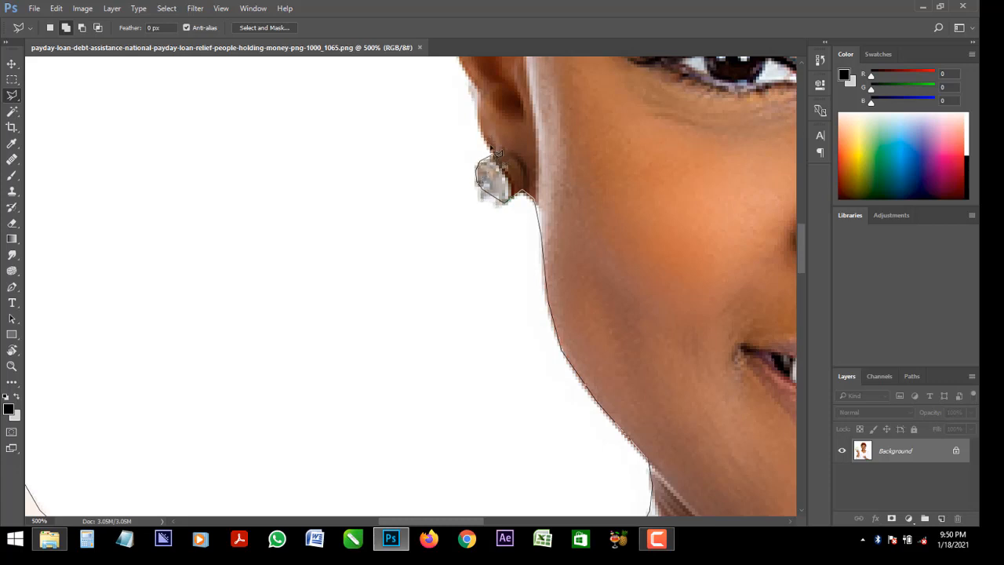
pyautogui.scroll(3, 484, 134)
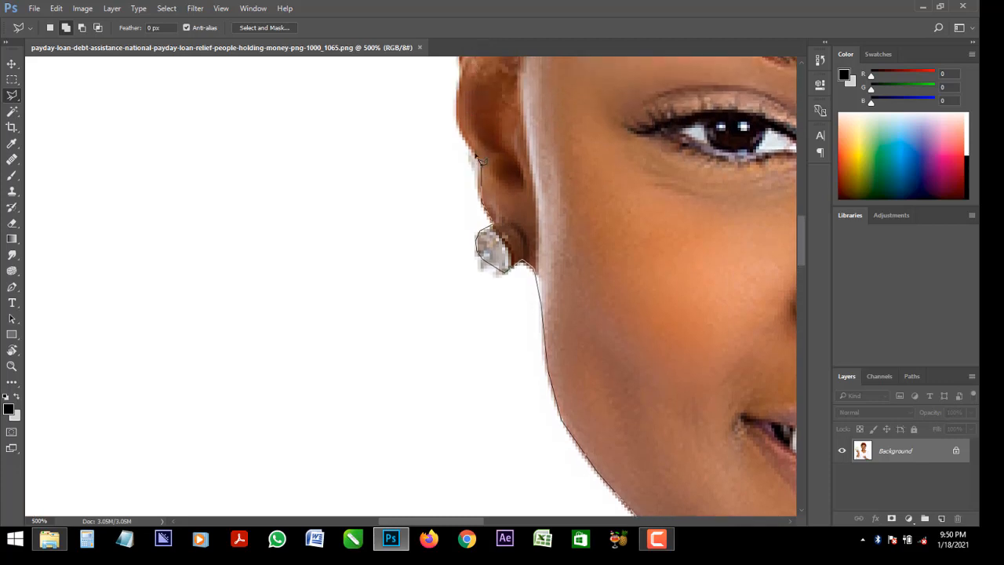
pyautogui.scroll(8, 461, 267)
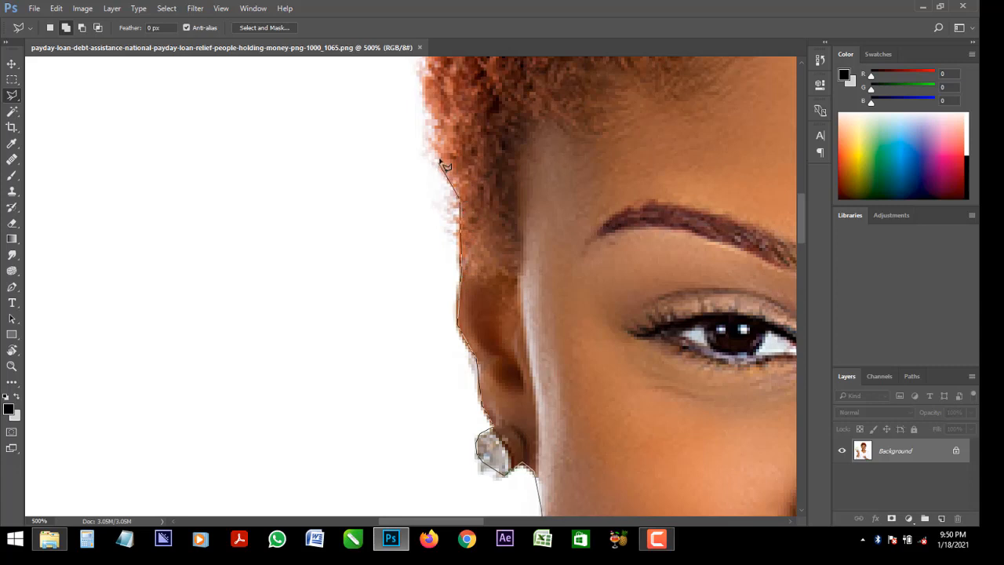
# Continue the lasso outline up the side of the curly hair, slightly inside its edge, and close it into a selection
pyautogui.scroll(6, 420, 33)
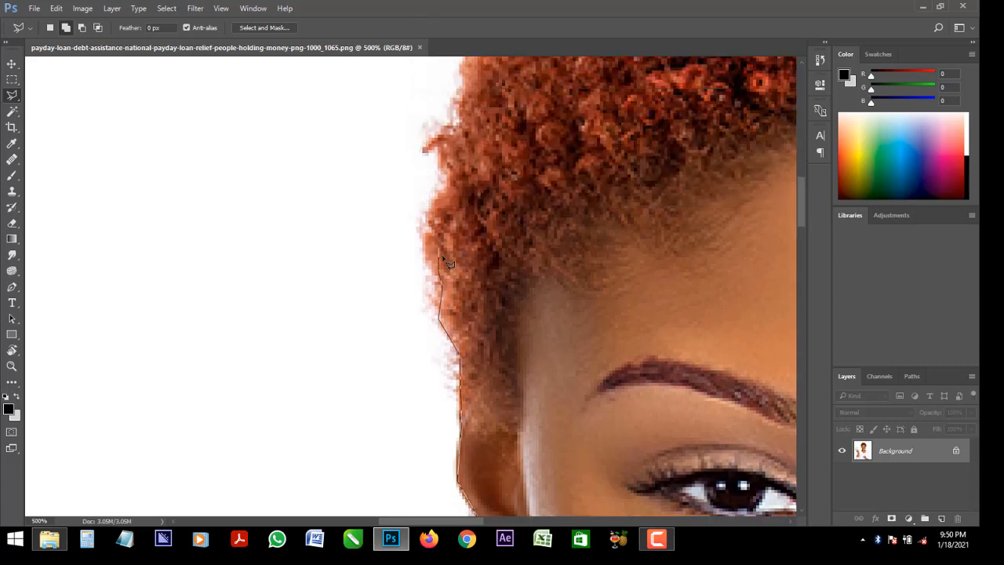
pyautogui.click(448, 178)
pyautogui.click(445, 142)
pyautogui.click(462, 116)
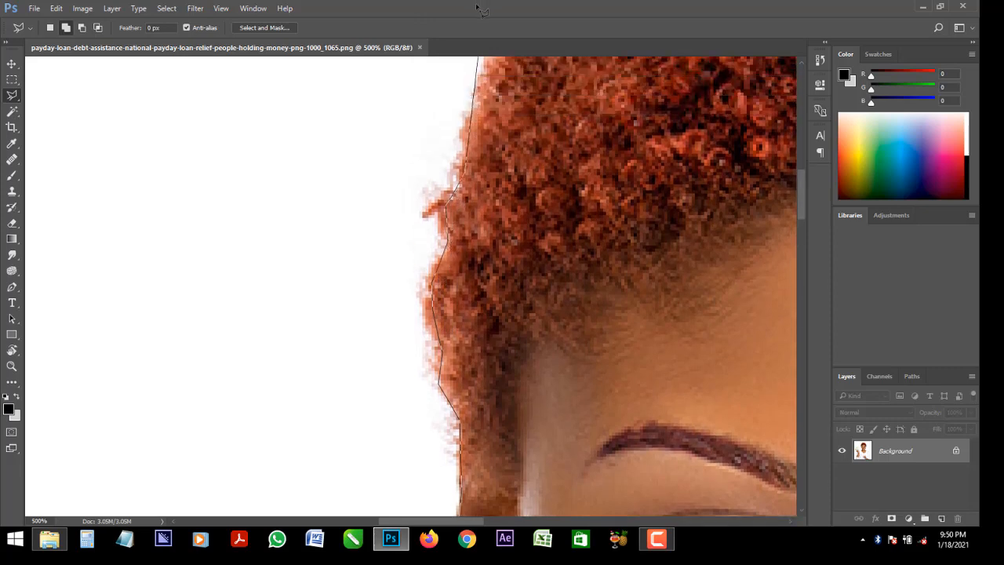
pyautogui.click(470, 219)
pyautogui.click(483, 173)
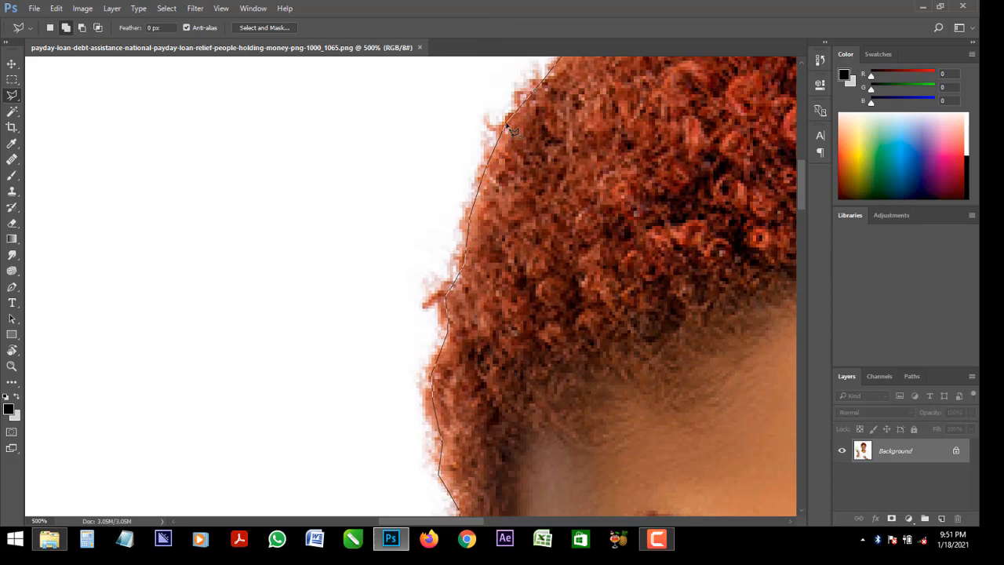
# Feather the background selection with a radius of 1 pixel
pyautogui.hotkey('ctrl', '-')
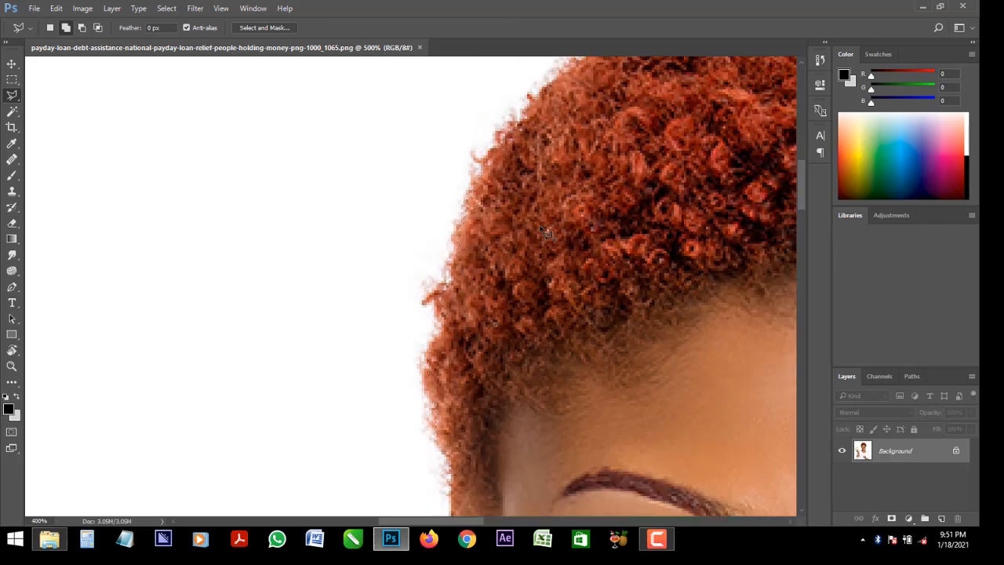
pyautogui.hotkey('ctrl', '-')
pyautogui.hotkey('ctrl', '-')
pyautogui.hotkey('ctrl', '-')
pyautogui.hotkey('ctrl', '-')
pyautogui.hotkey('ctrl', '-')
pyautogui.hotkey('ctrl', '-')
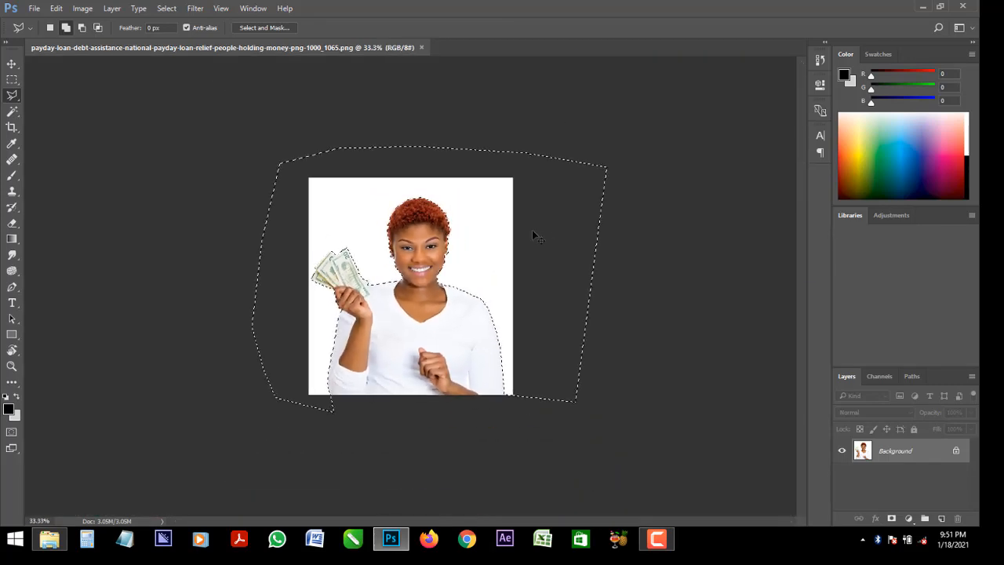
pyautogui.hotkey('ctrl', '+')
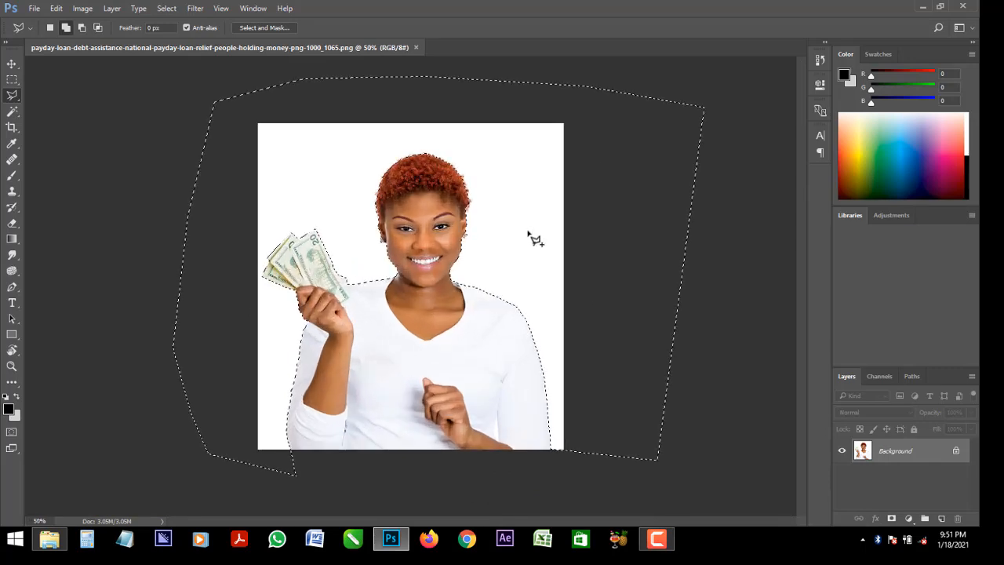
pyautogui.rightClick(483, 173)
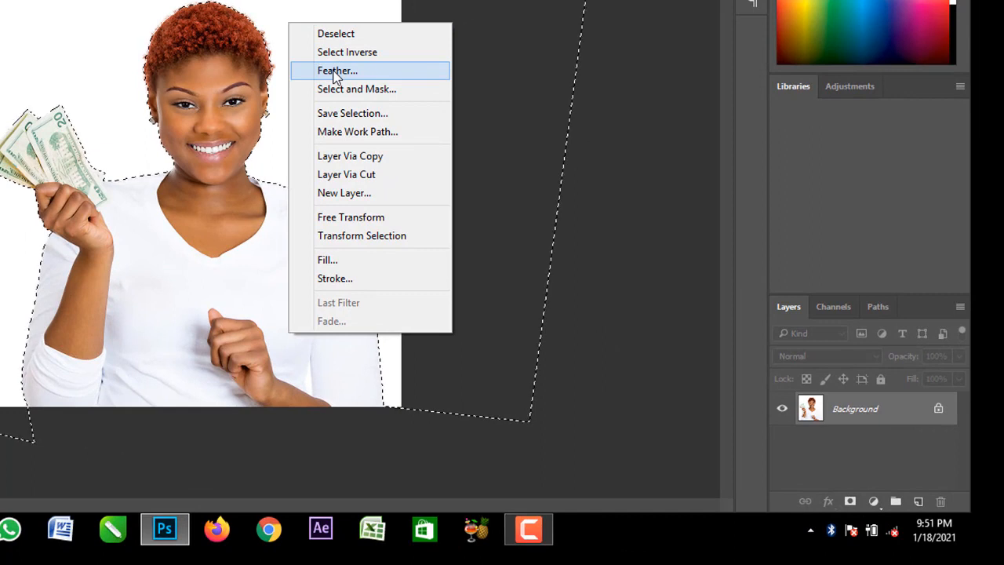
pyautogui.click(338, 71)
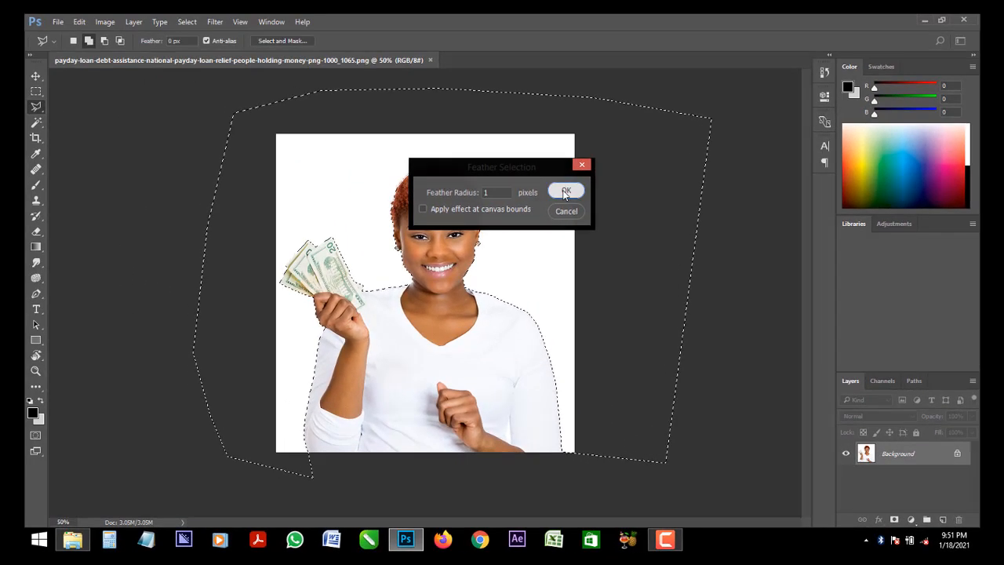
pyautogui.click(564, 193)
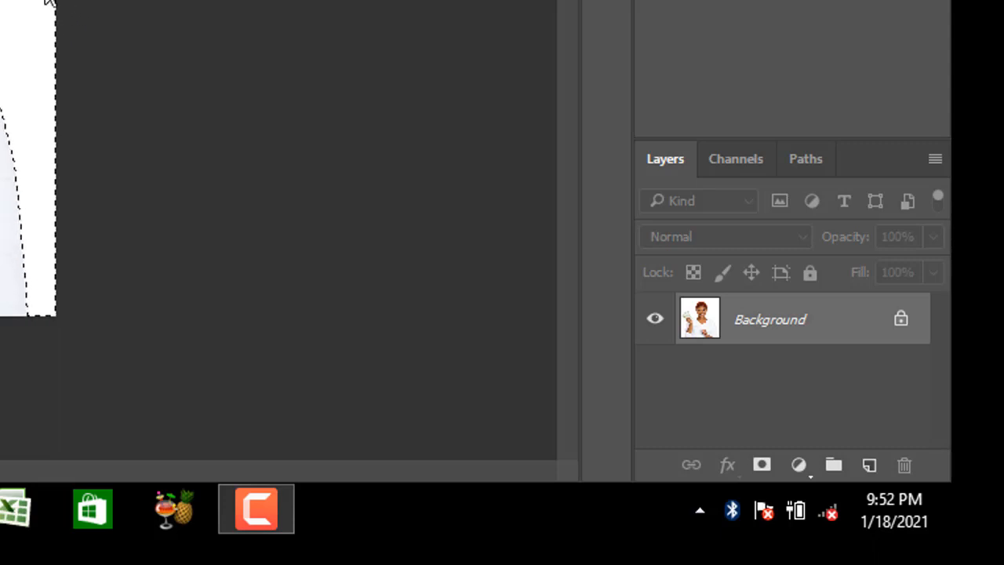
# Convert the locked Background into a regular layer and delete the selected white backdrop, leaving nothing selected
pyautogui.click(473, 59)
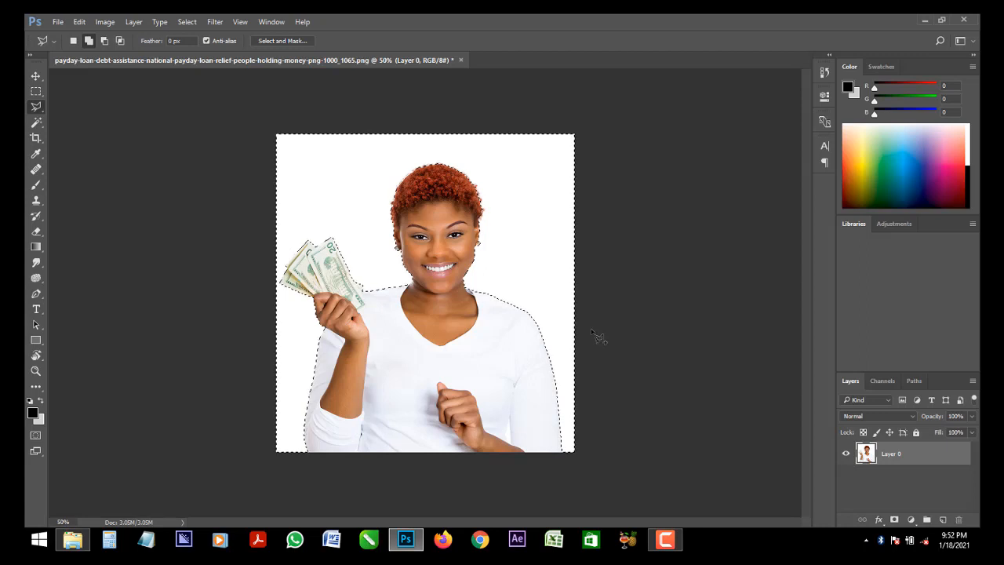
pyautogui.press('Delete')
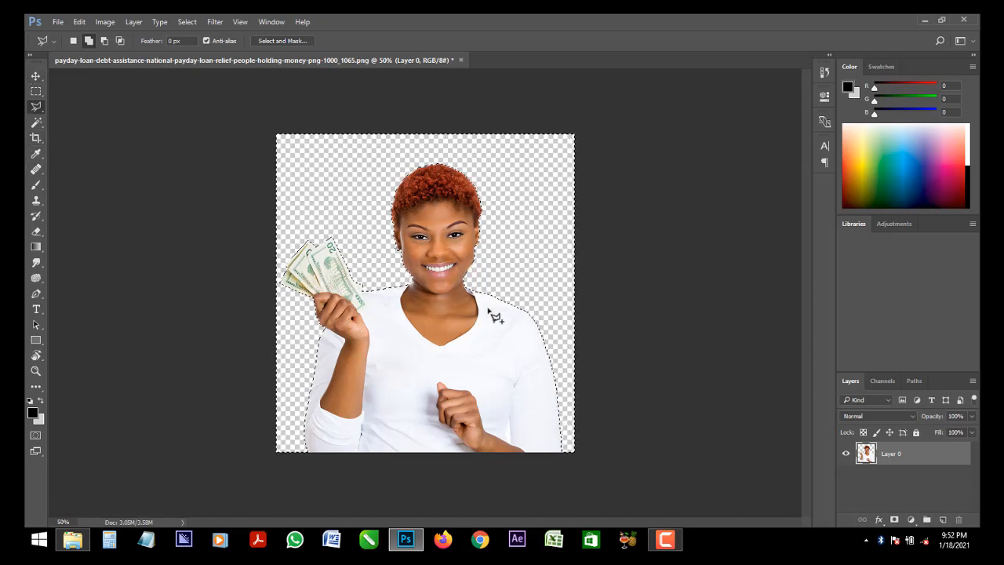
pyautogui.rightClick(505, 176)
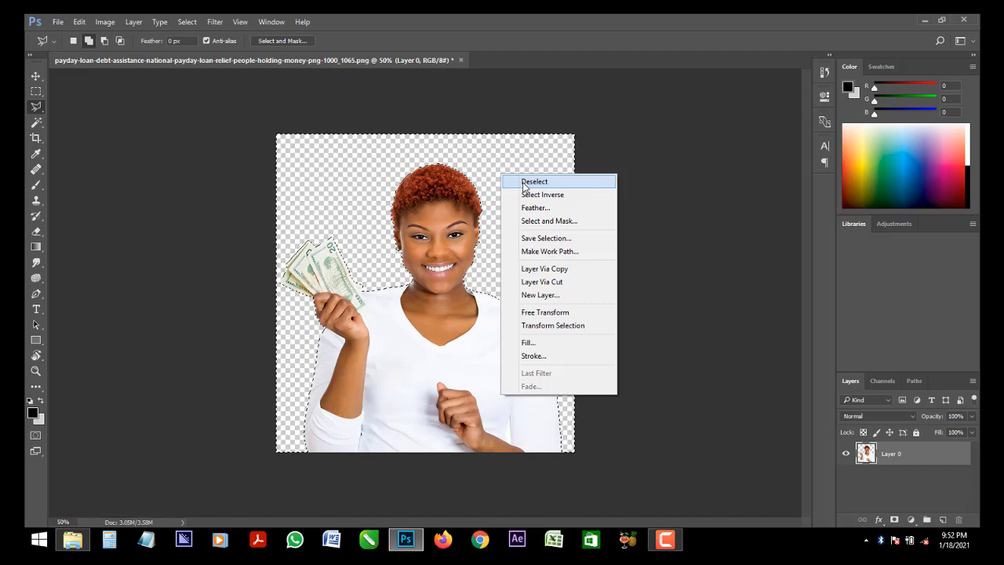
pyautogui.click(525, 184)
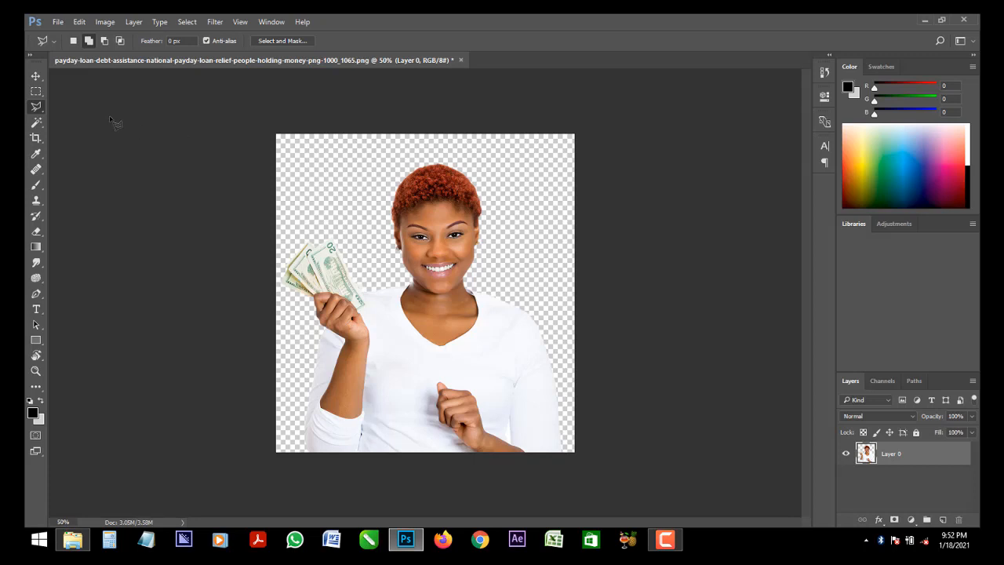
# Try moving the cut-out woman on the transparent canvas, and undo the move
pyautogui.click(35, 77)
pyautogui.moveTo(397, 296); pyautogui.dragTo(425, 286)
pyautogui.hotkey('ctrl', 'z')
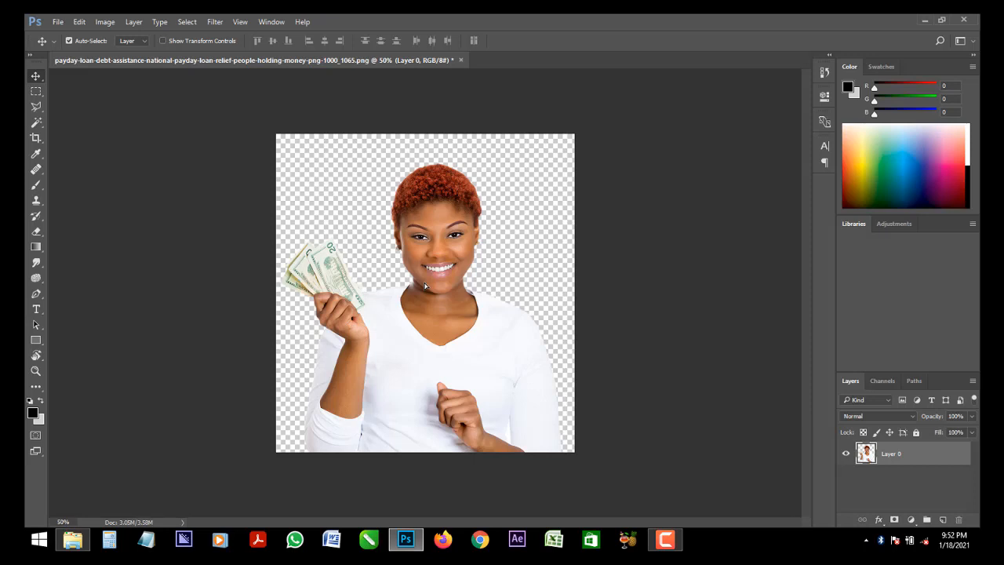
# Save the cut-out to its PNG file, and save it again in Downloads as a Photoshop PSD with layers and Maximize Compatibility on
pyautogui.press('ctrl')
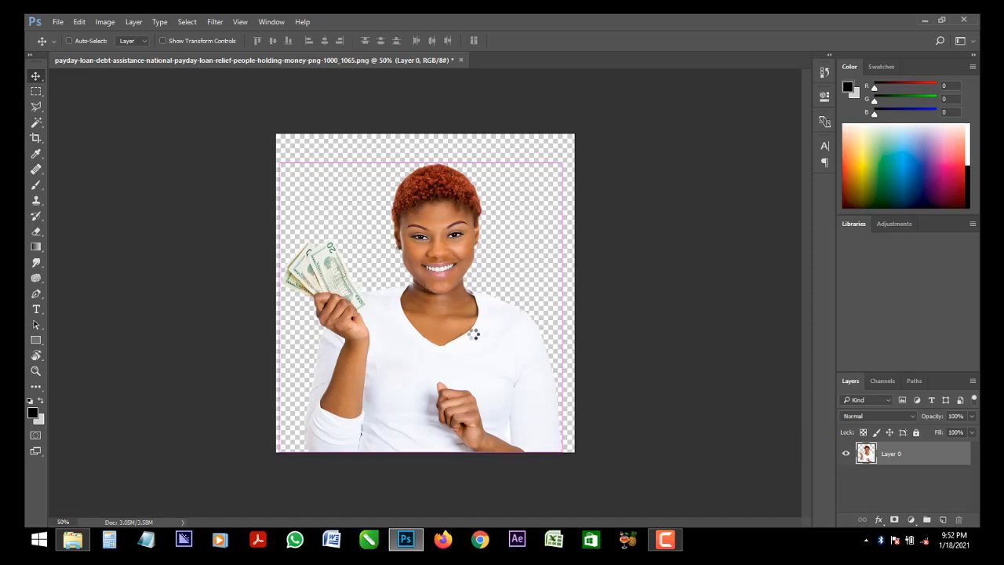
pyautogui.hotkey('ctrl', 's')
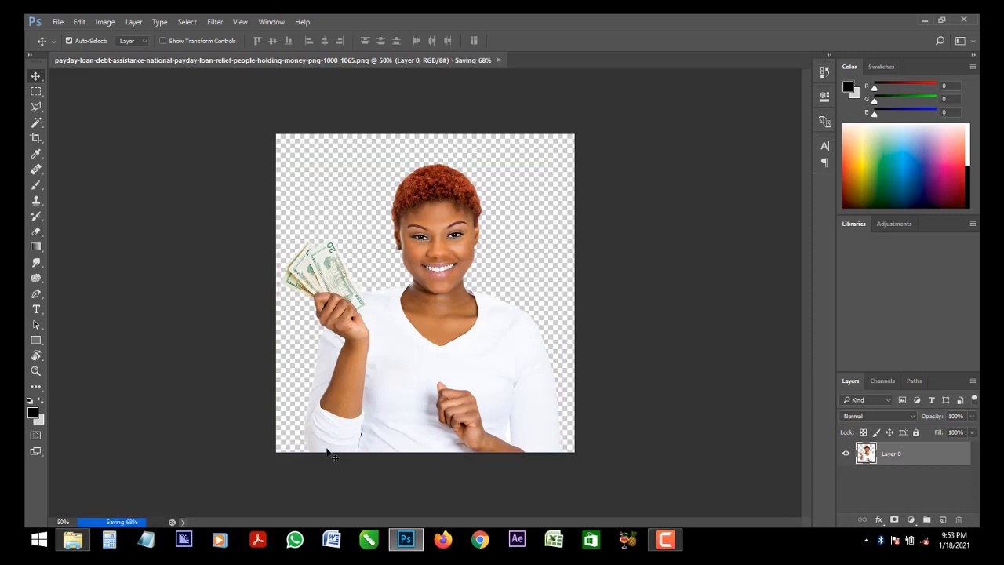
pyautogui.click(58, 22)
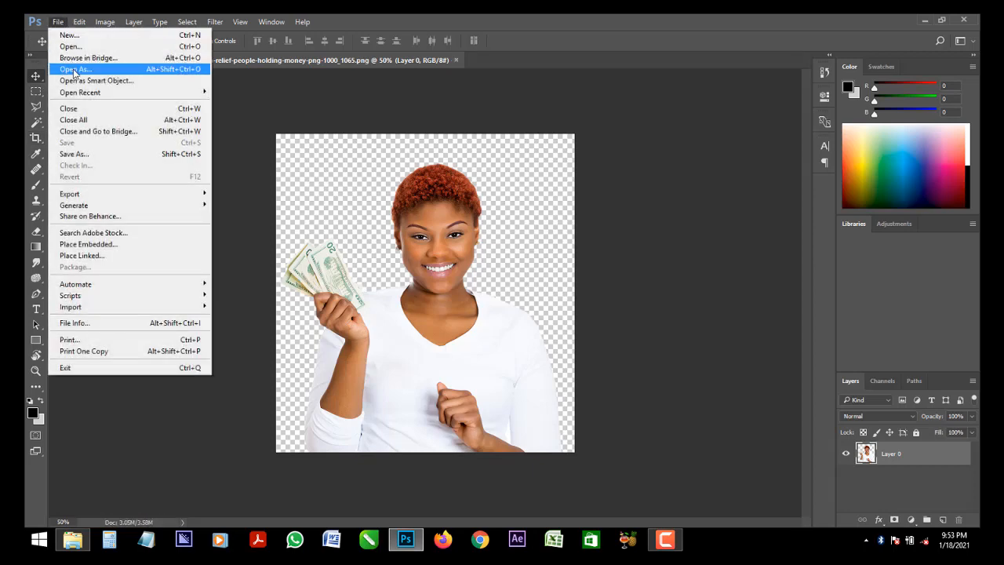
pyautogui.click(92, 155)
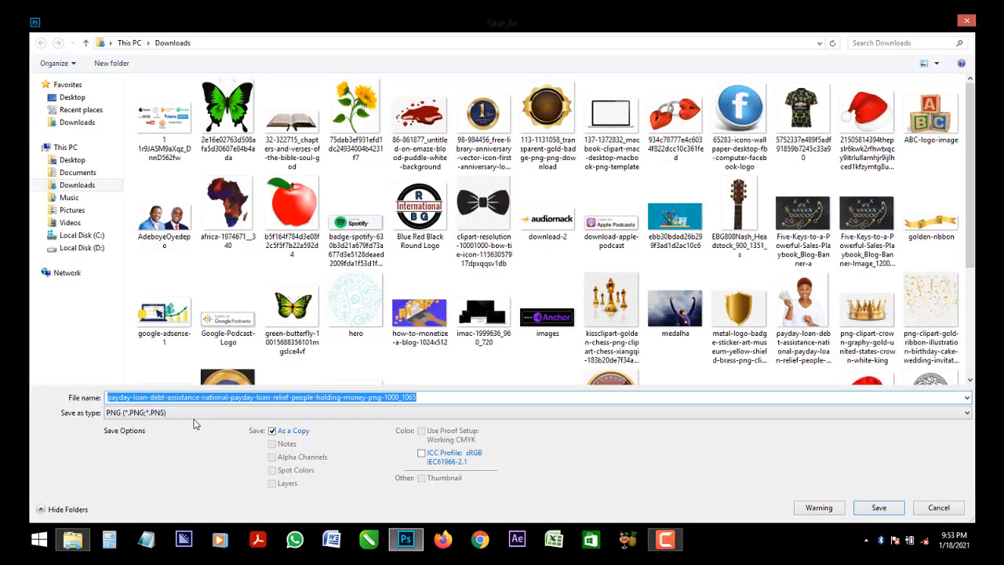
pyautogui.click(195, 416)
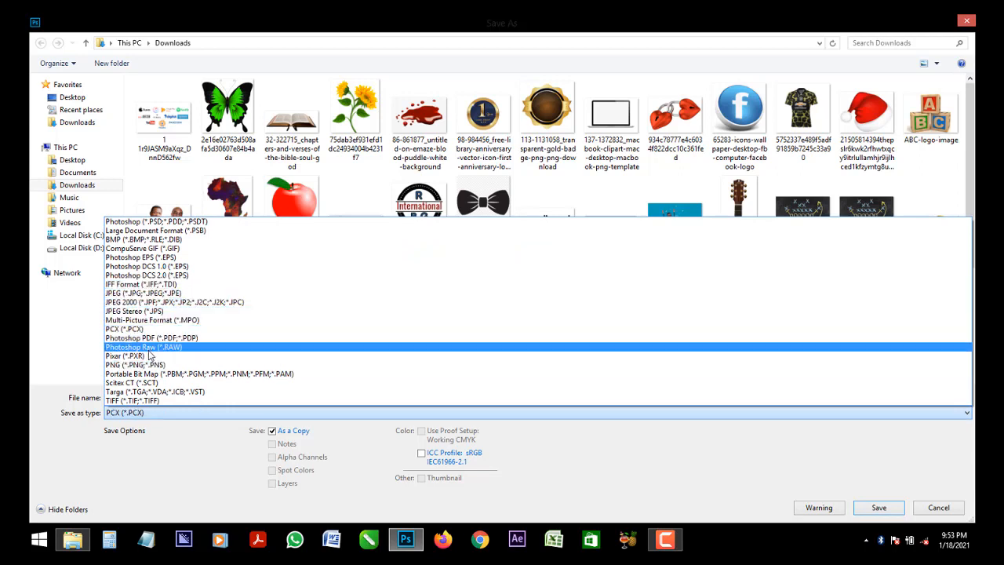
pyautogui.click(179, 223)
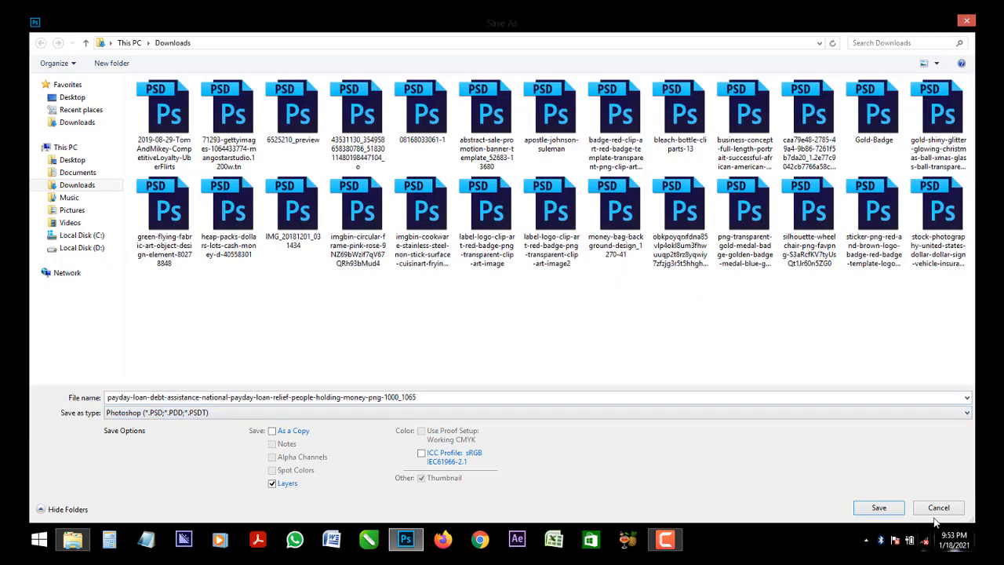
pyautogui.click(877, 508)
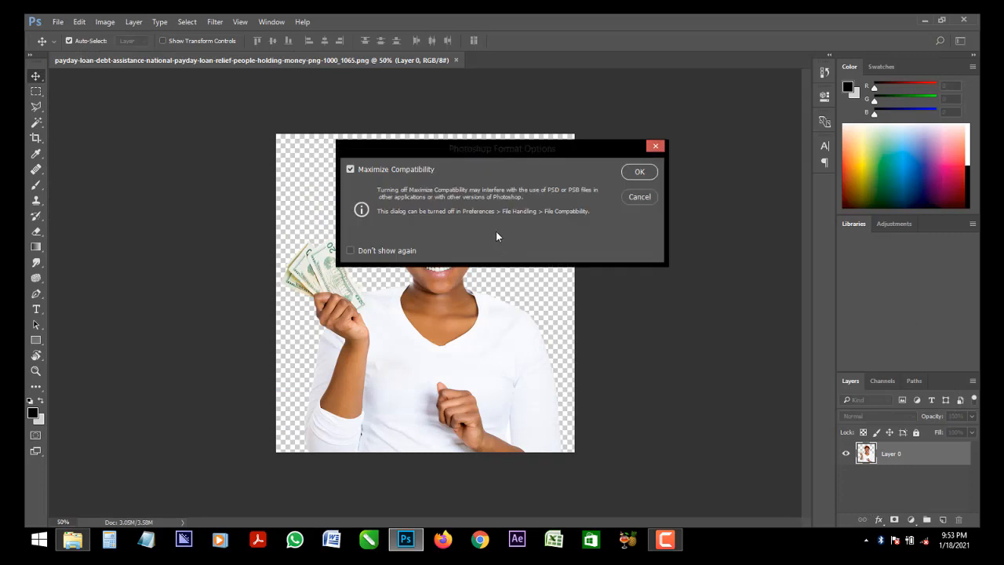
pyautogui.click(640, 173)
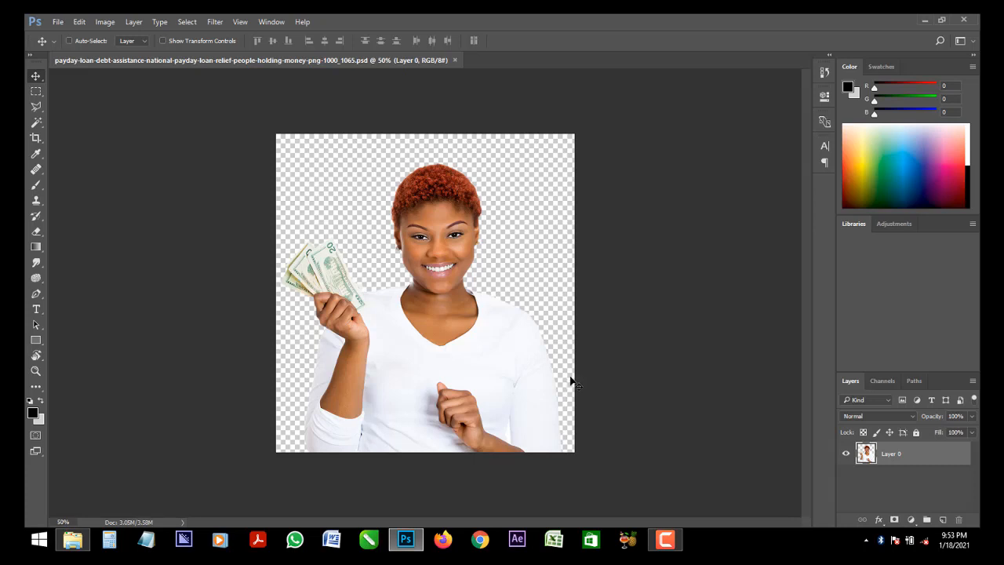
# Create a new square document 6 inches wide at 300 pixels/inch in RGB Color with a white background
pyautogui.hotkey('ctrl', 'n')
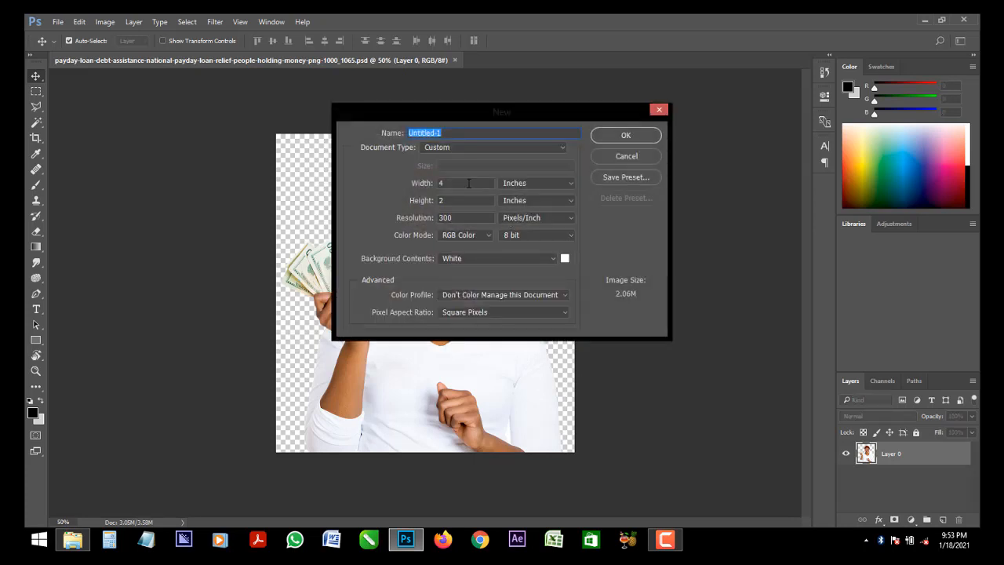
pyautogui.click(468, 183)
pyautogui.write('6')
pyautogui.click(627, 137)
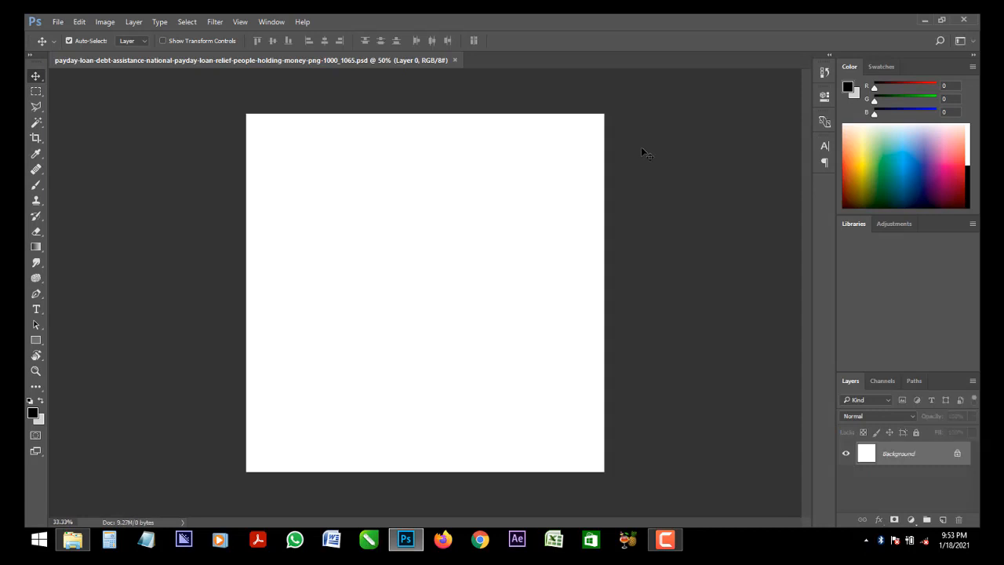
# Copy the cut-out woman into the new document and enlarge her proportionally so her torso rests on the canvas's bottom edge
pyautogui.click(295, 61)
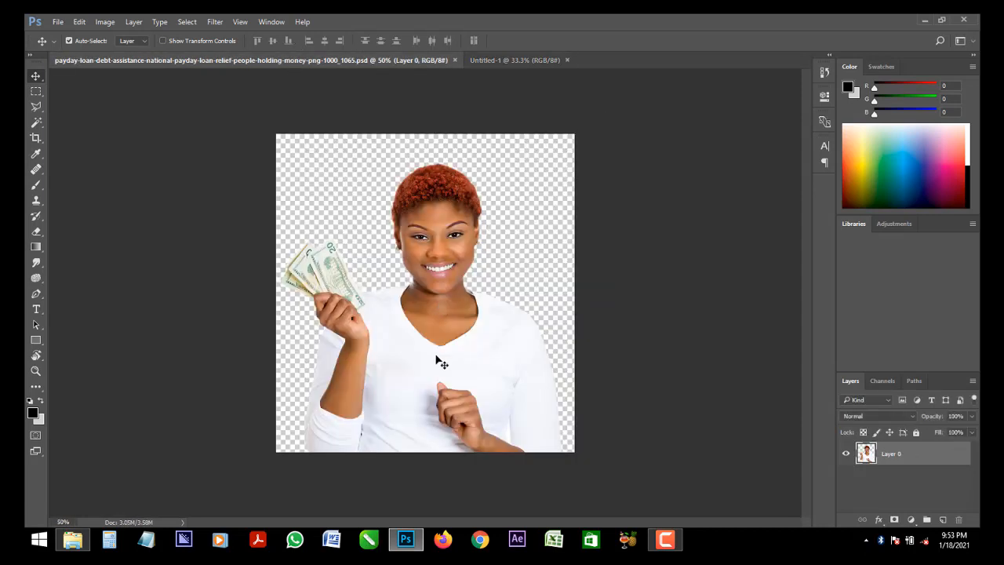
pyautogui.moveTo(437, 358); pyautogui.dragTo(459, 337)
pyautogui.hotkey('ctrl', 't')
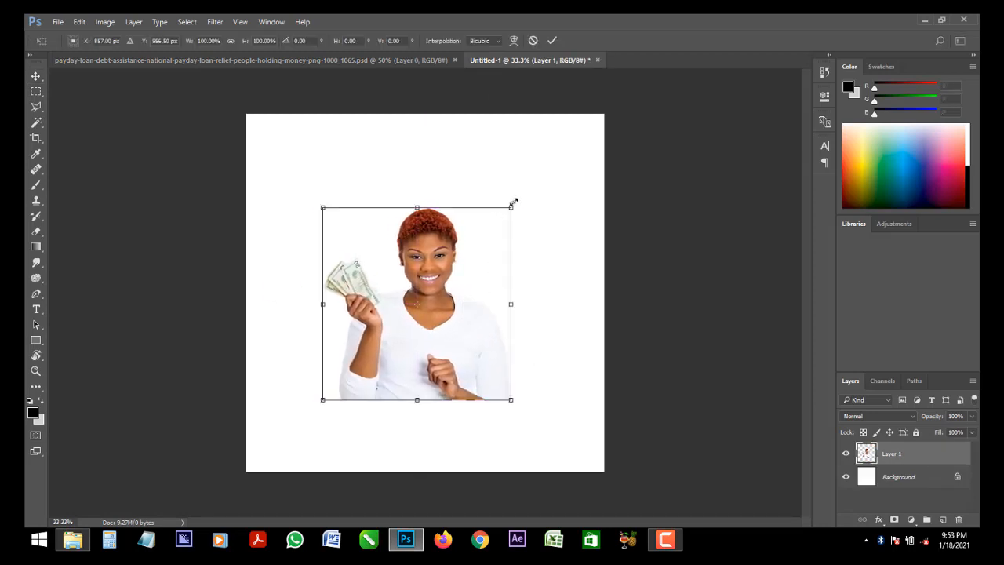
pyautogui.moveTo(511, 206); pyautogui.dragTo(563, 154)
pyautogui.moveTo(463, 348); pyautogui.dragTo(464, 367)
pyautogui.press('Return')
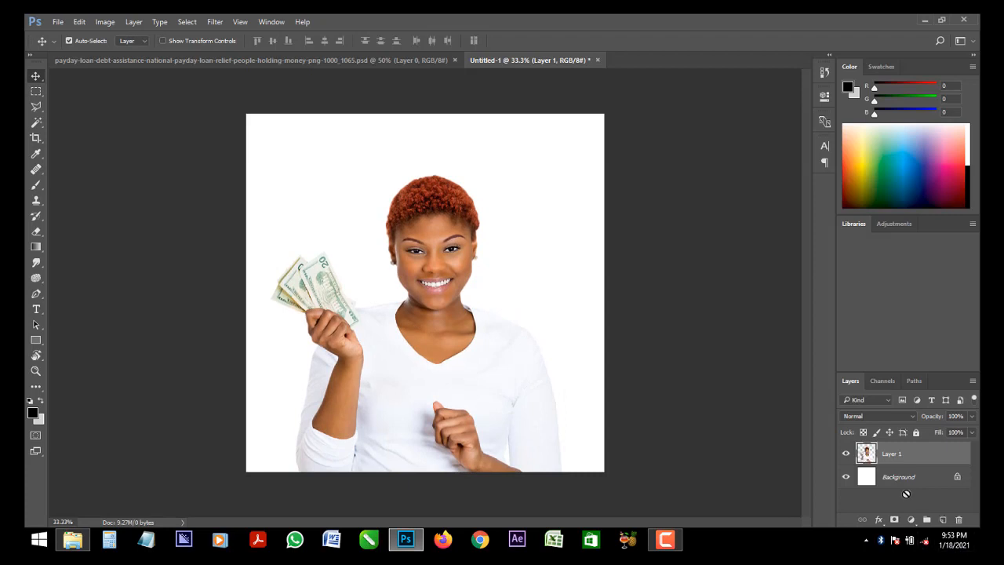
# Fill the Background layer with black and inspect the edges of the woman's hair up close against it
pyautogui.click(895, 484)
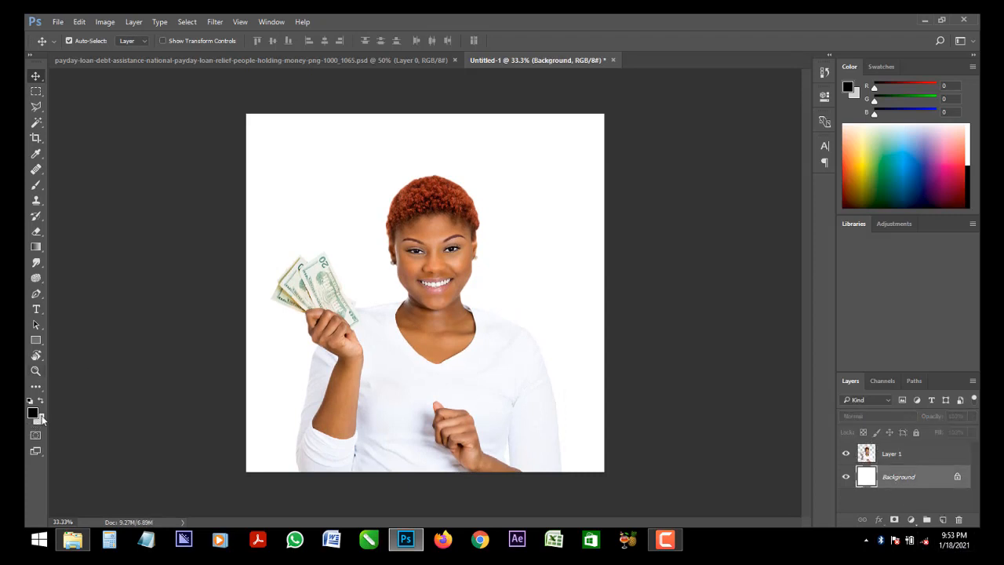
pyautogui.hotkey('alt', 'BackSpace')
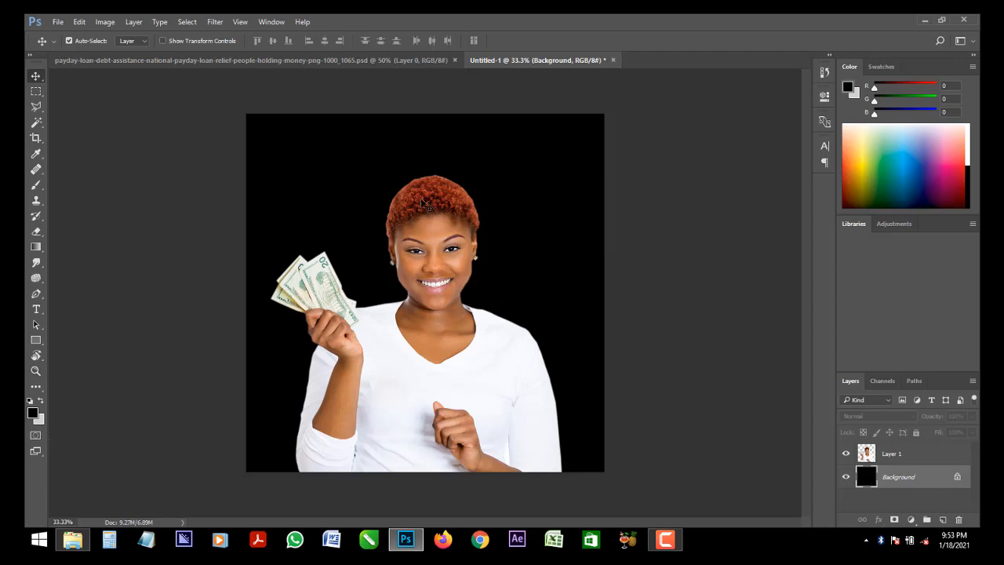
pyautogui.hotkey('ctrl', '1')
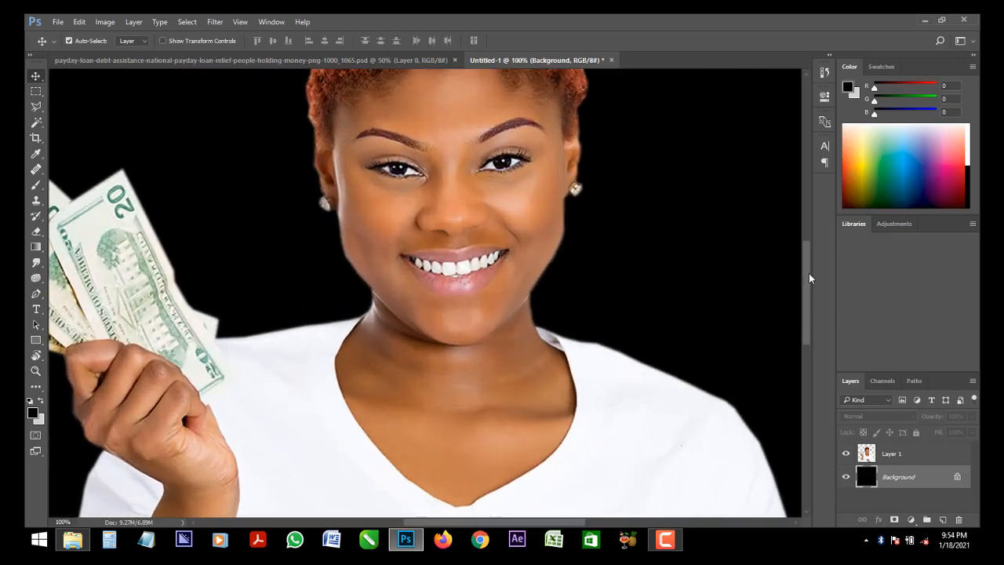
pyautogui.moveTo(808, 273); pyautogui.dragTo(808, 276)
pyautogui.hotkey('ctrl', '+')
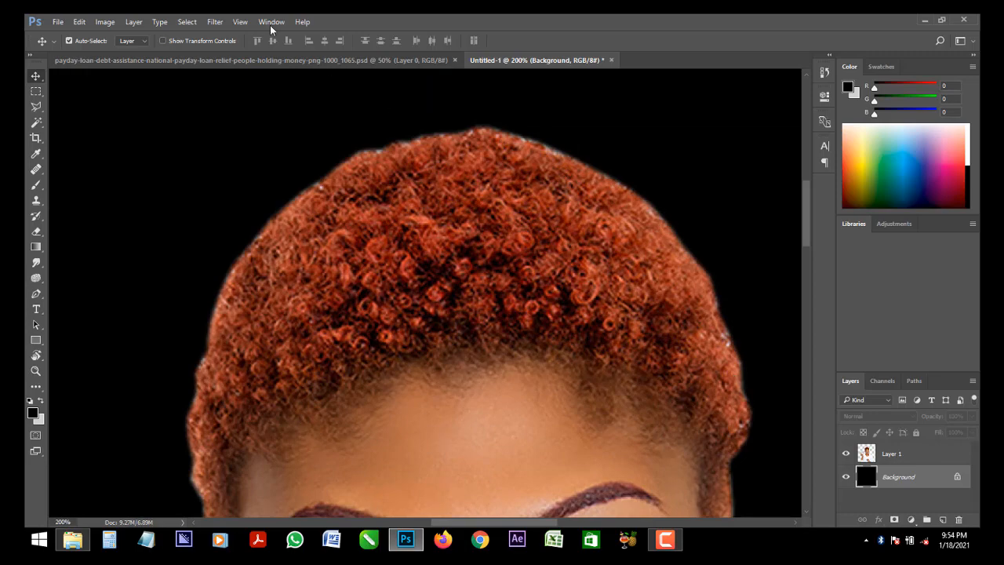
pyautogui.hotkey('ctrl', '-')
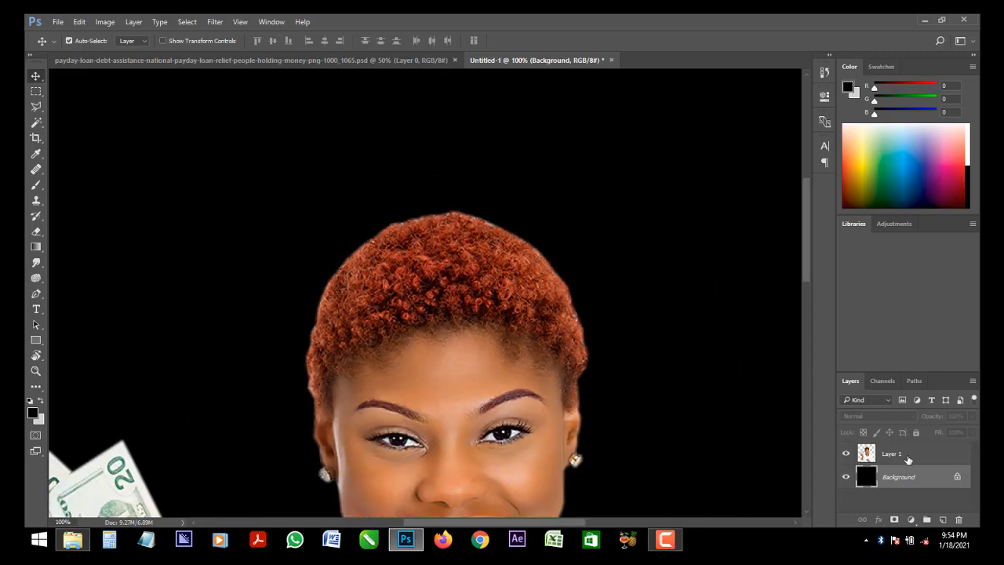
# Defringe the woman's layer with a width of 200 pixels to remove the light edge around her
pyautogui.click(908, 459)
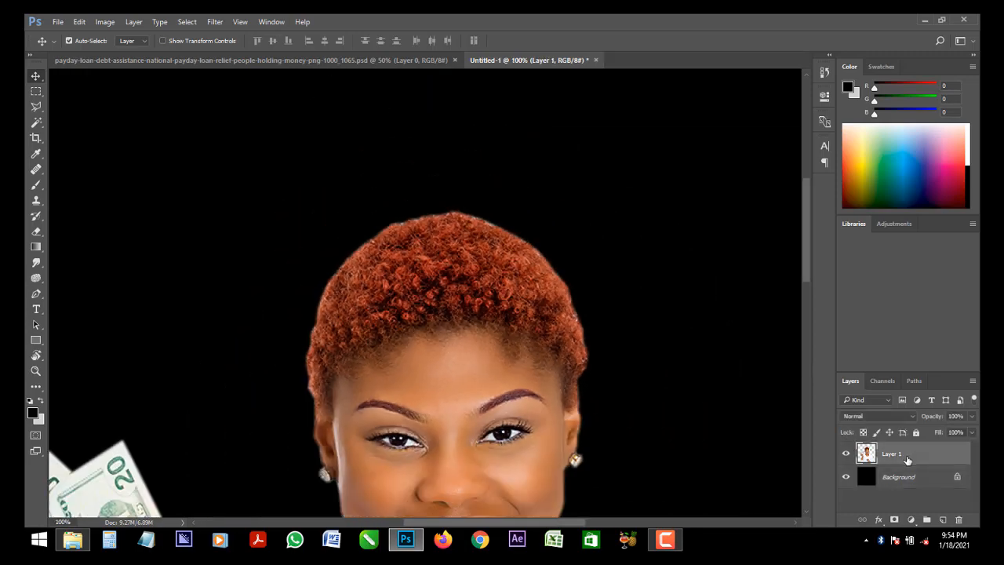
pyautogui.click(132, 22)
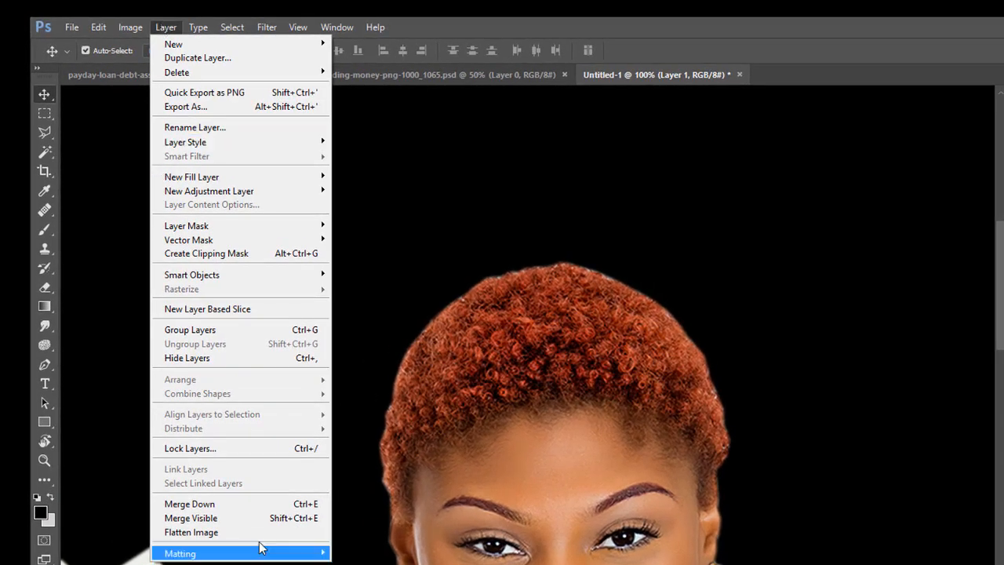
pyautogui.moveTo(259, 556)
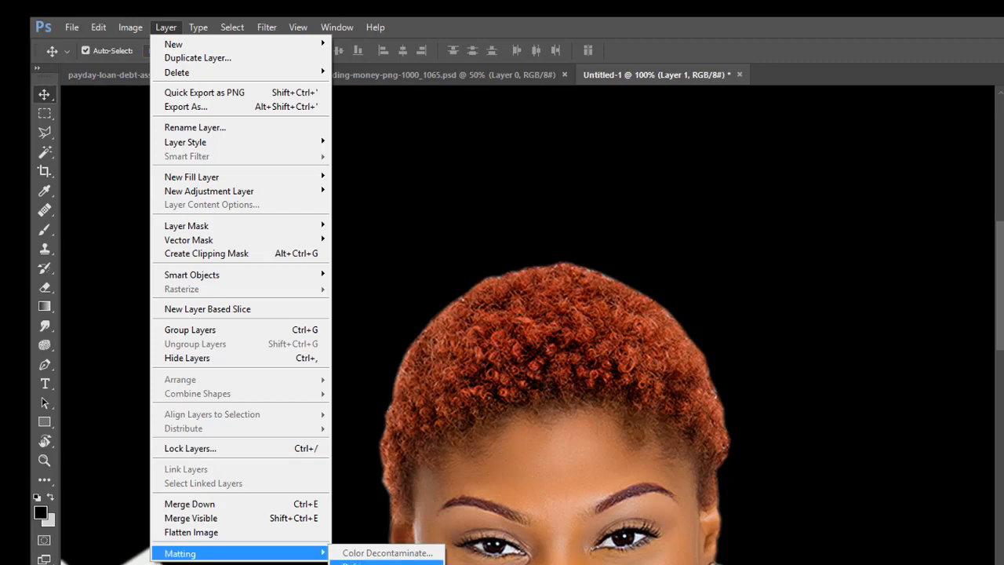
pyautogui.click(384, 564)
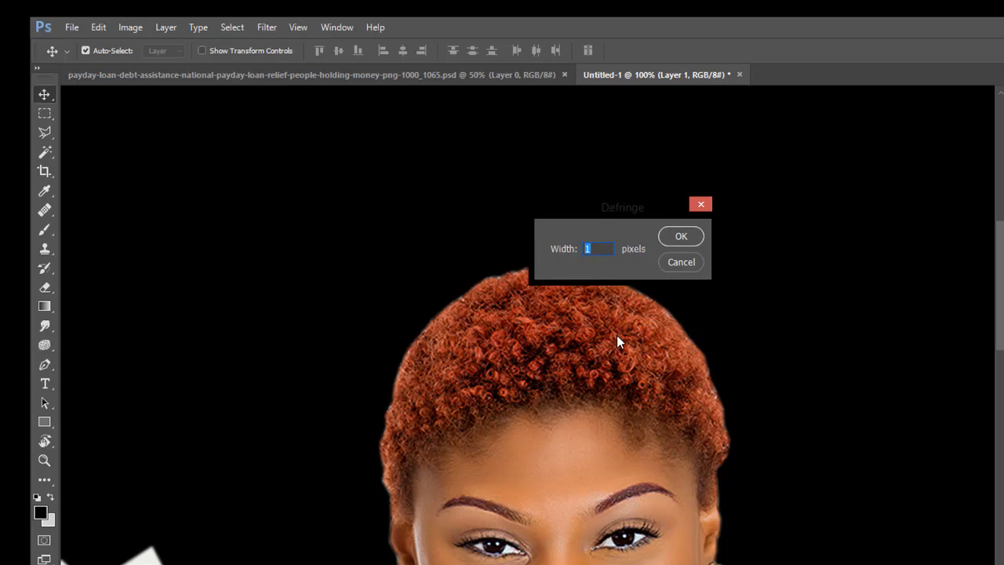
pyautogui.write('200')
pyautogui.click(682, 237)
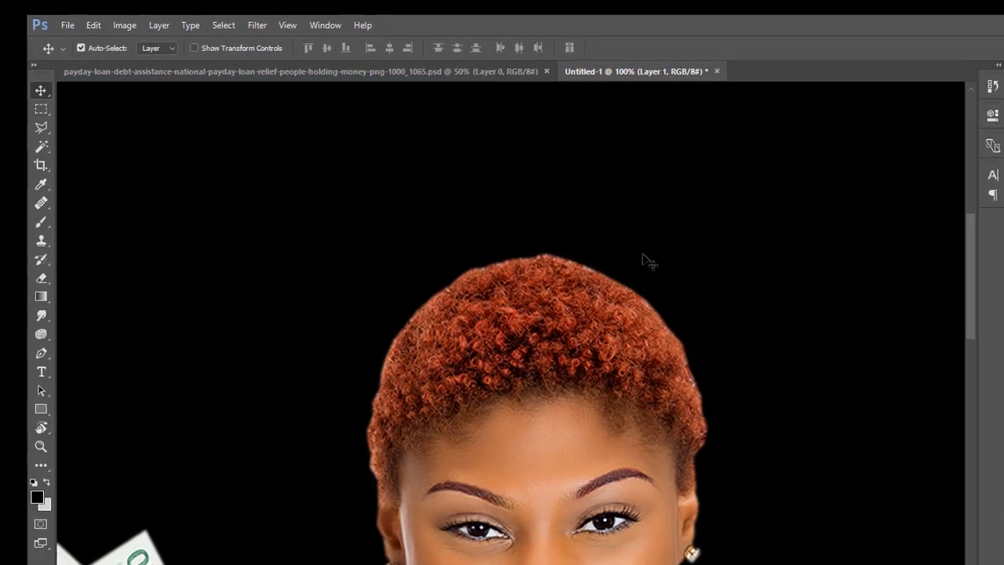
# Set the foreground colour to yellow ffcc00 and fill the Background layer with it
pyautogui.hotkey('ctrl', '-')
pyautogui.hotkey('ctrl', '-')
pyautogui.hotkey('ctrl', '-')
pyautogui.hotkey('ctrl', '-')
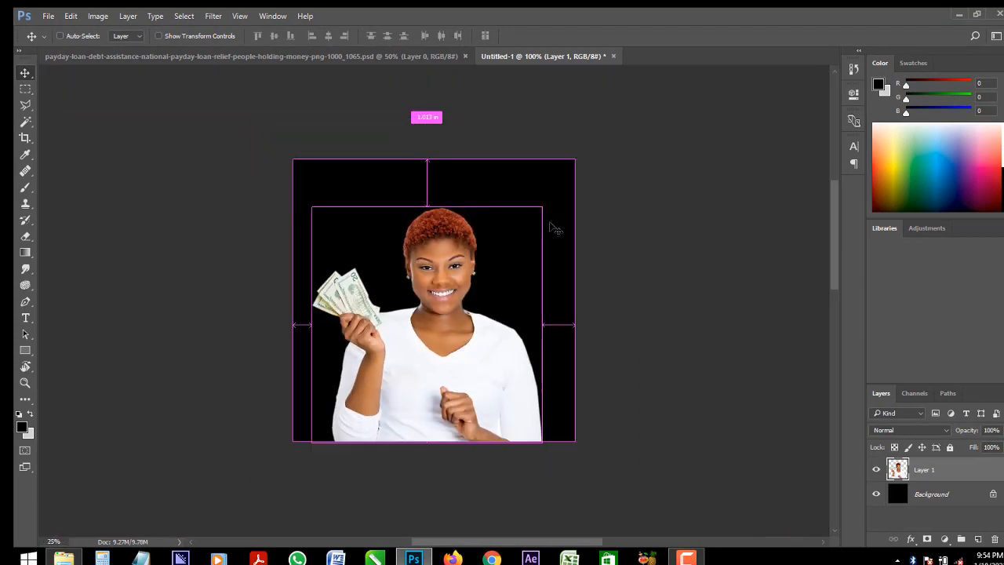
pyautogui.hotkey('ctrl', '-')
pyautogui.hotkey('ctrl', '+')
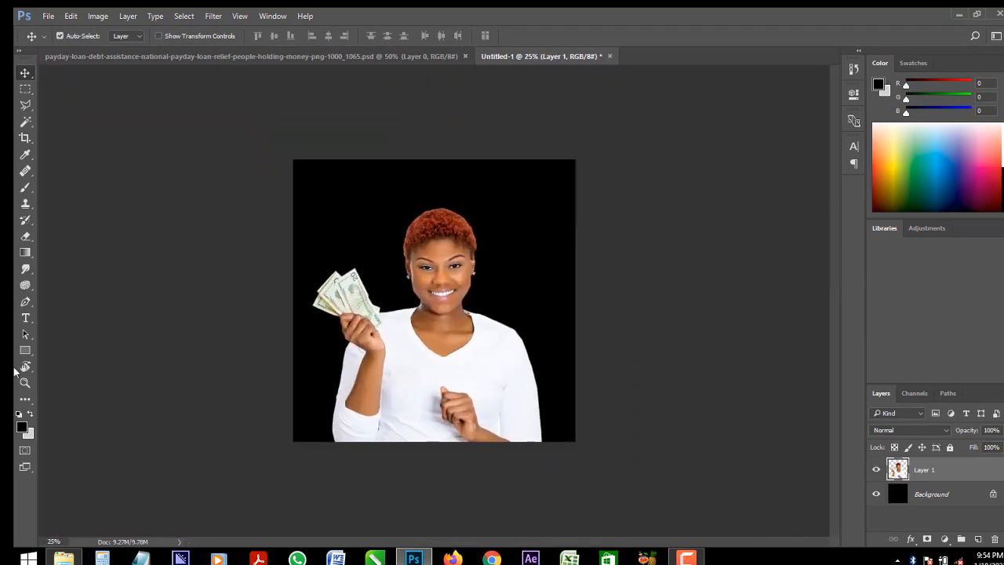
pyautogui.click(21, 430)
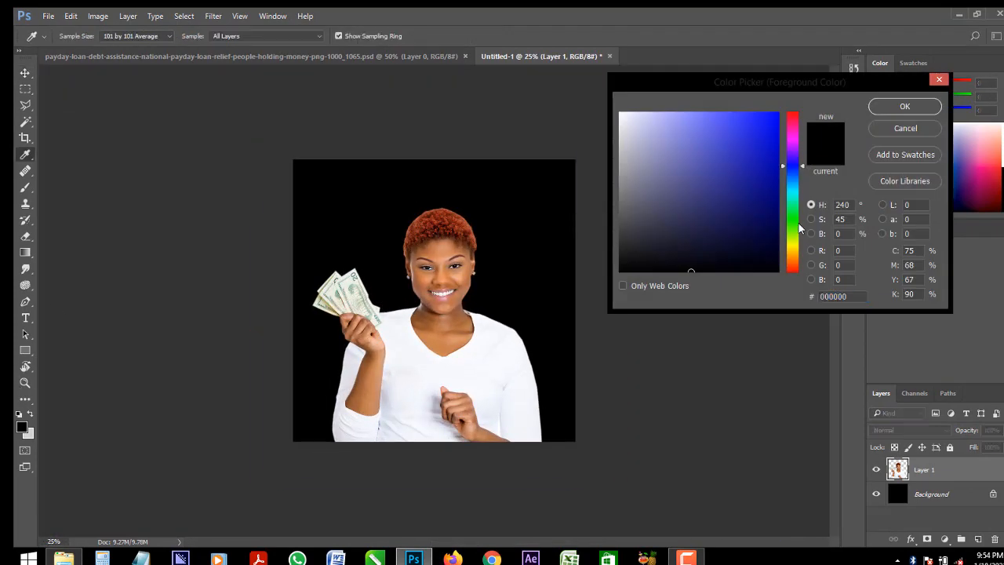
pyautogui.write('ffcc00')
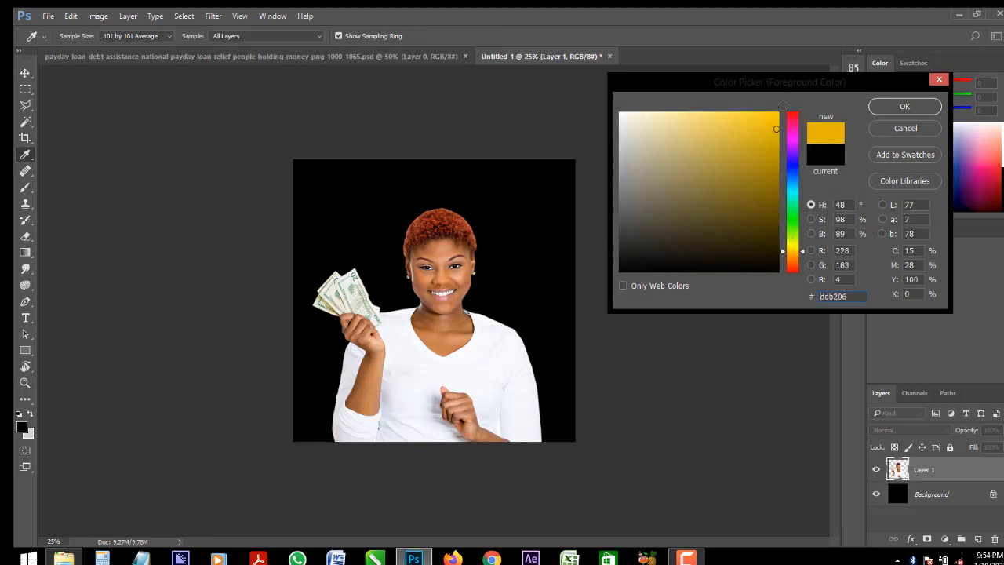
pyautogui.click(903, 106)
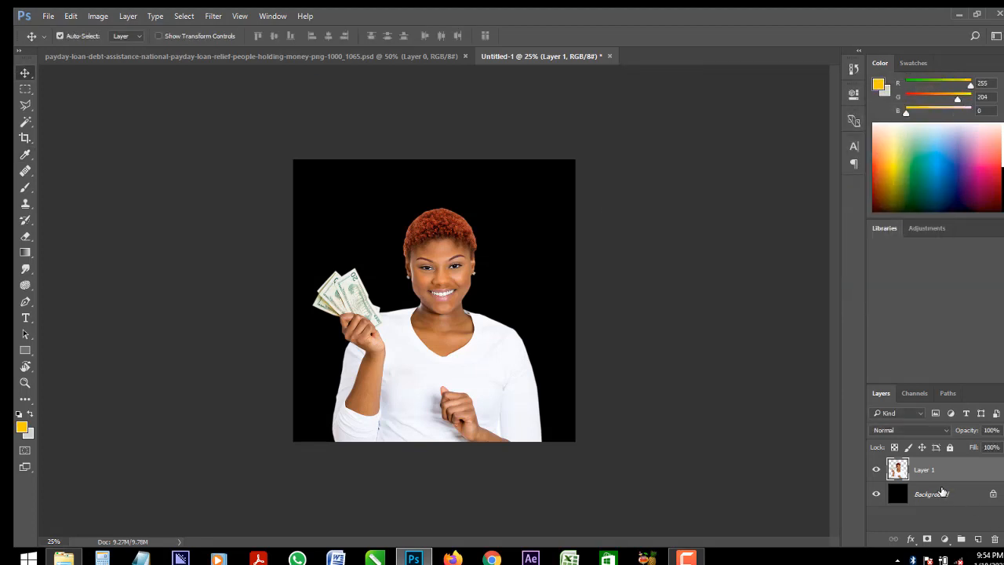
pyautogui.click(941, 493)
pyautogui.hotkey('alt', 'BackSpace')
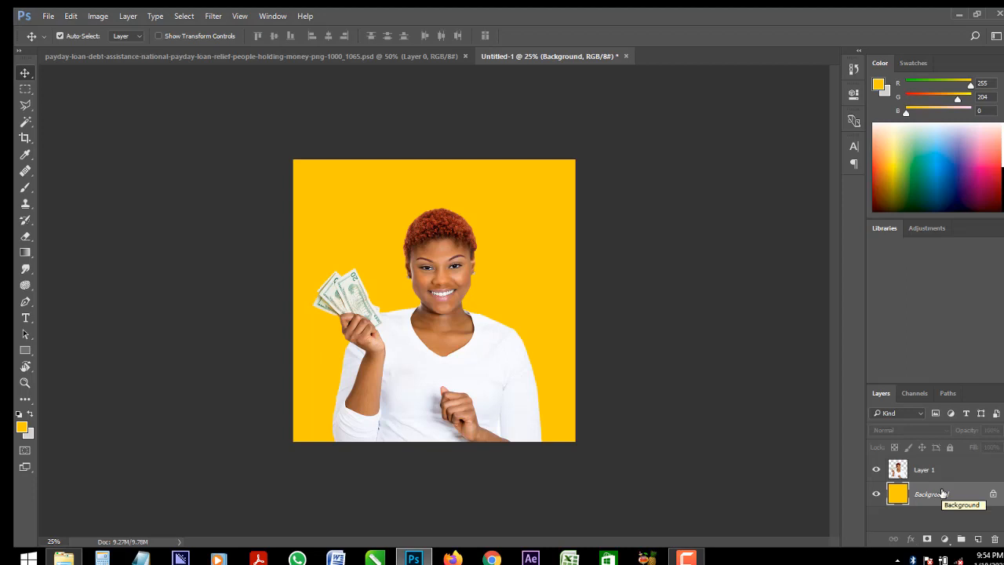
# Place the beautiful-summer-background beach image from the Downloads folder in File Explorer into the document, behind the woman
pyautogui.hotkey('ctrl', '+')
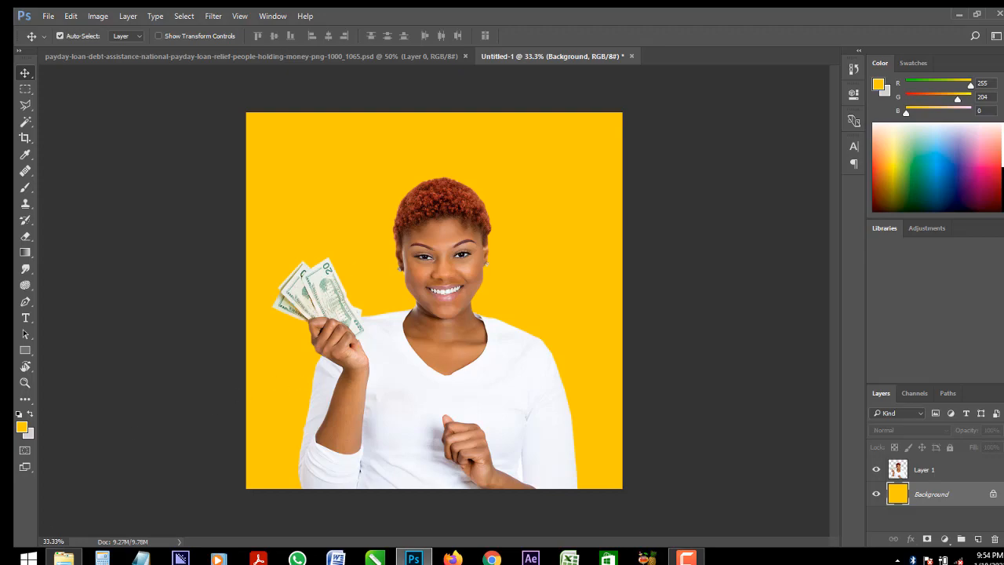
pyautogui.moveTo(63, 557)
pyautogui.click(94, 496)
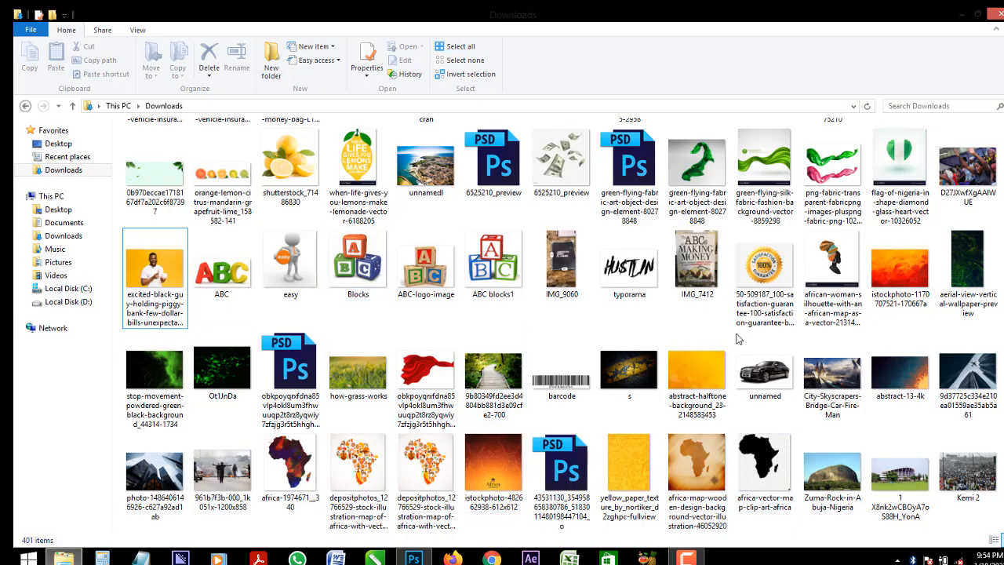
pyautogui.scroll(-3, 482, 404)
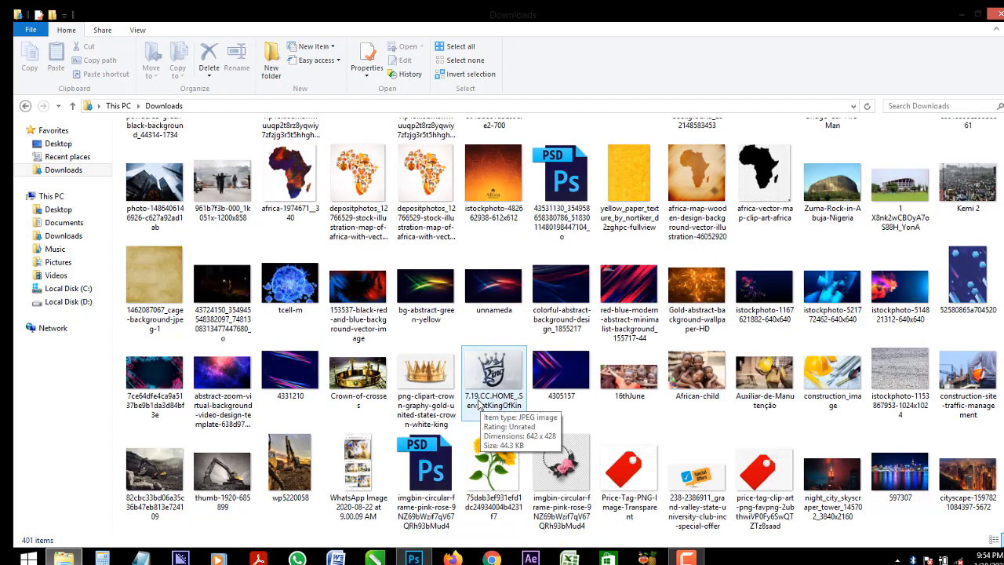
pyautogui.scroll(-3, 563, 369)
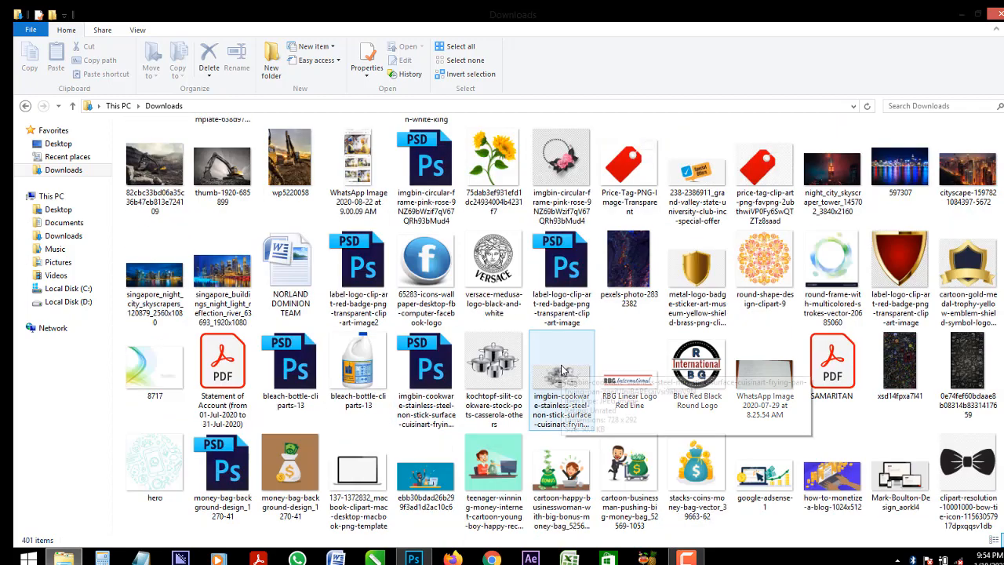
pyautogui.scroll(-15, 528, 369)
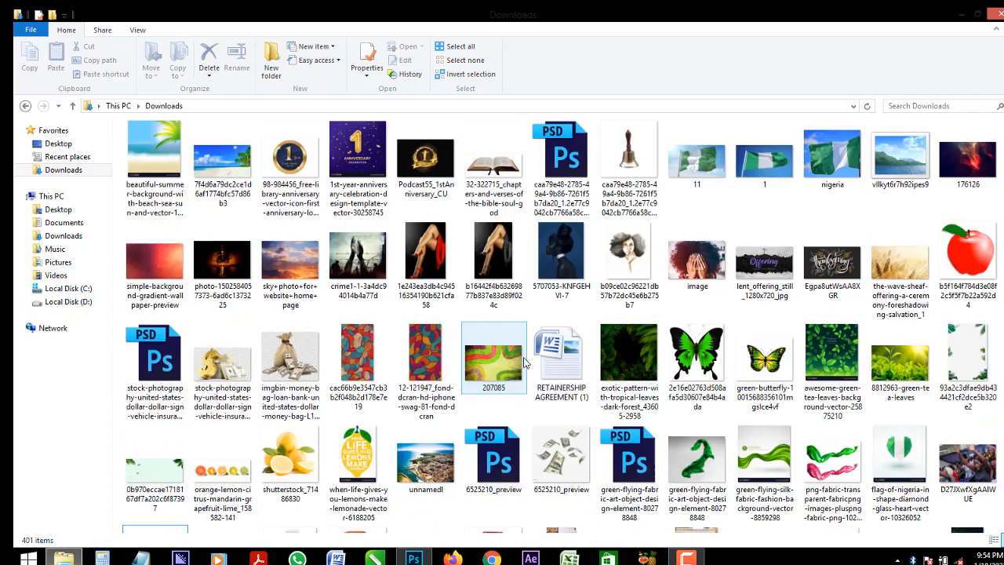
pyautogui.moveTo(154, 150); pyautogui.dragTo(525, 200)
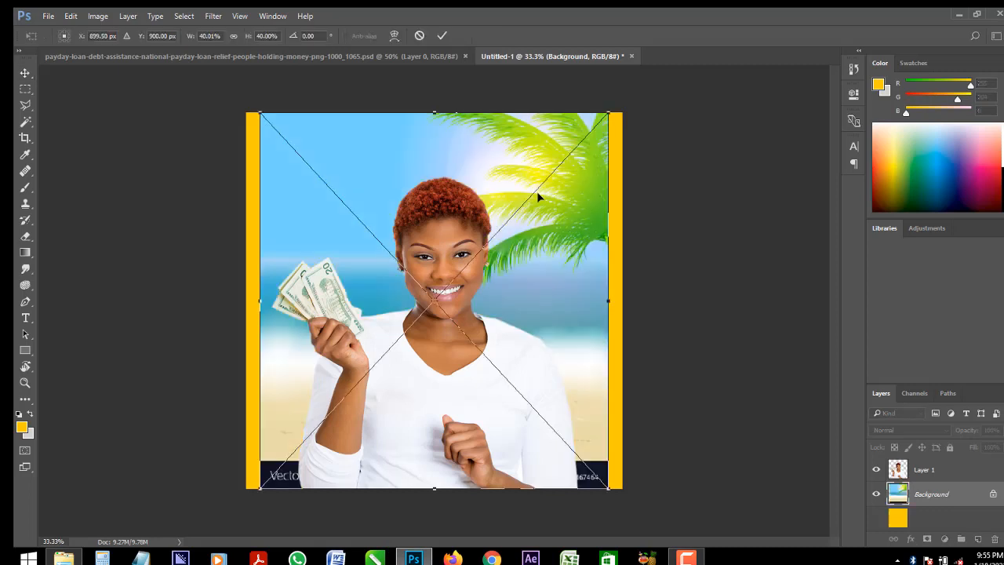
# Enlarge the placed beach image proportionally to about 49% and shift it down about 0.53 in, covering the whole canvas
pyautogui.moveTo(609, 114); pyautogui.dragTo(650, 74)
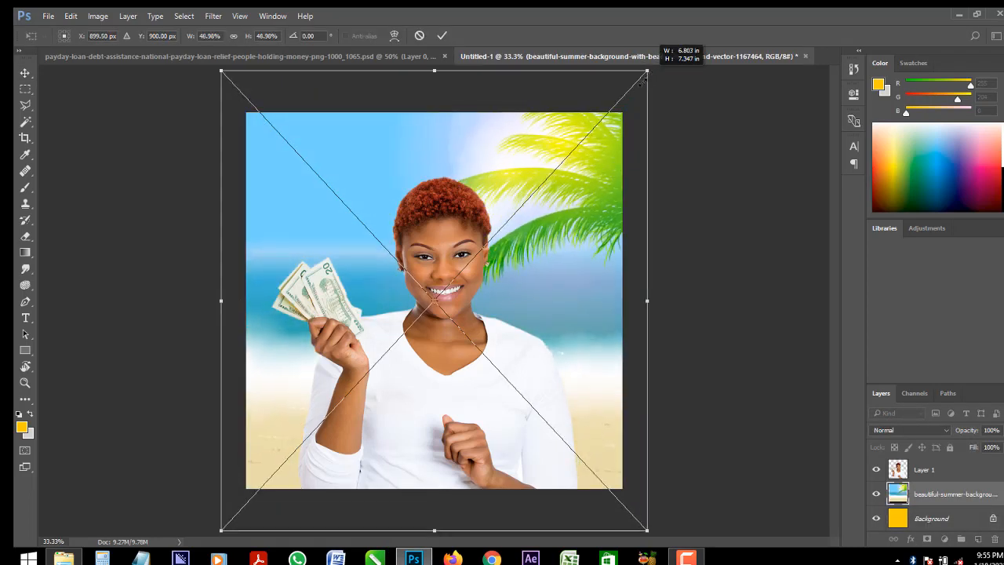
pyautogui.moveTo(601, 228); pyautogui.dragTo(601, 254)
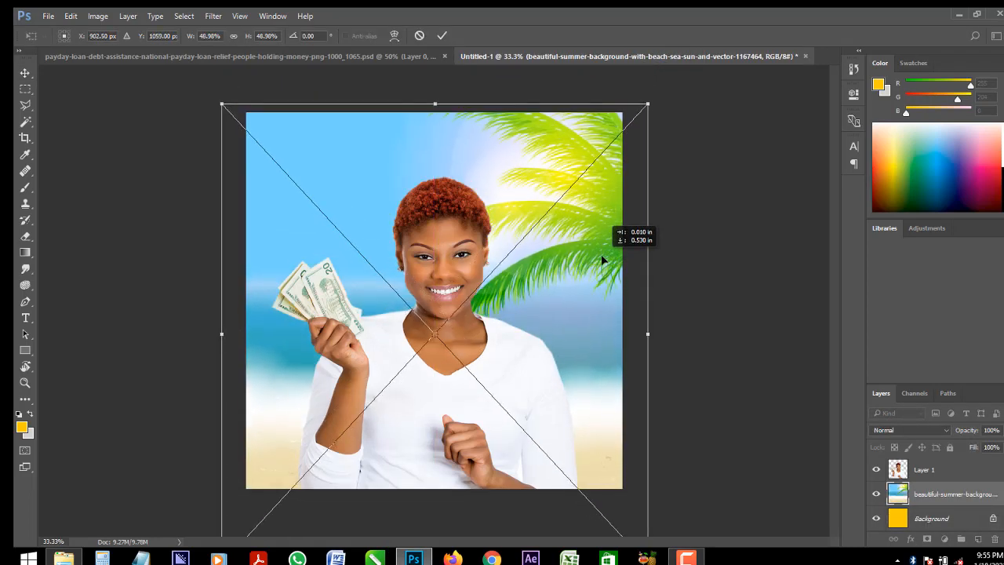
pyautogui.press('Return')
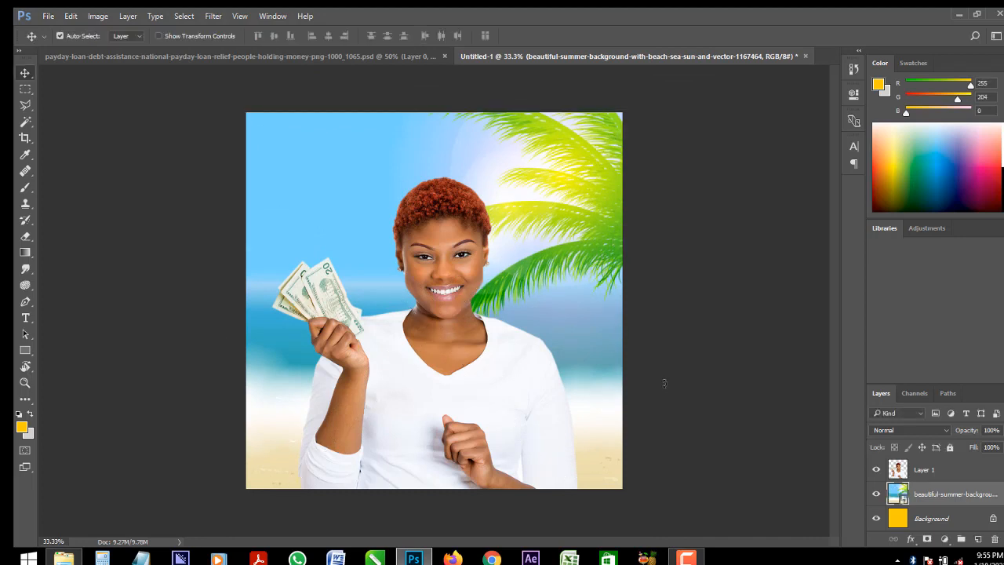